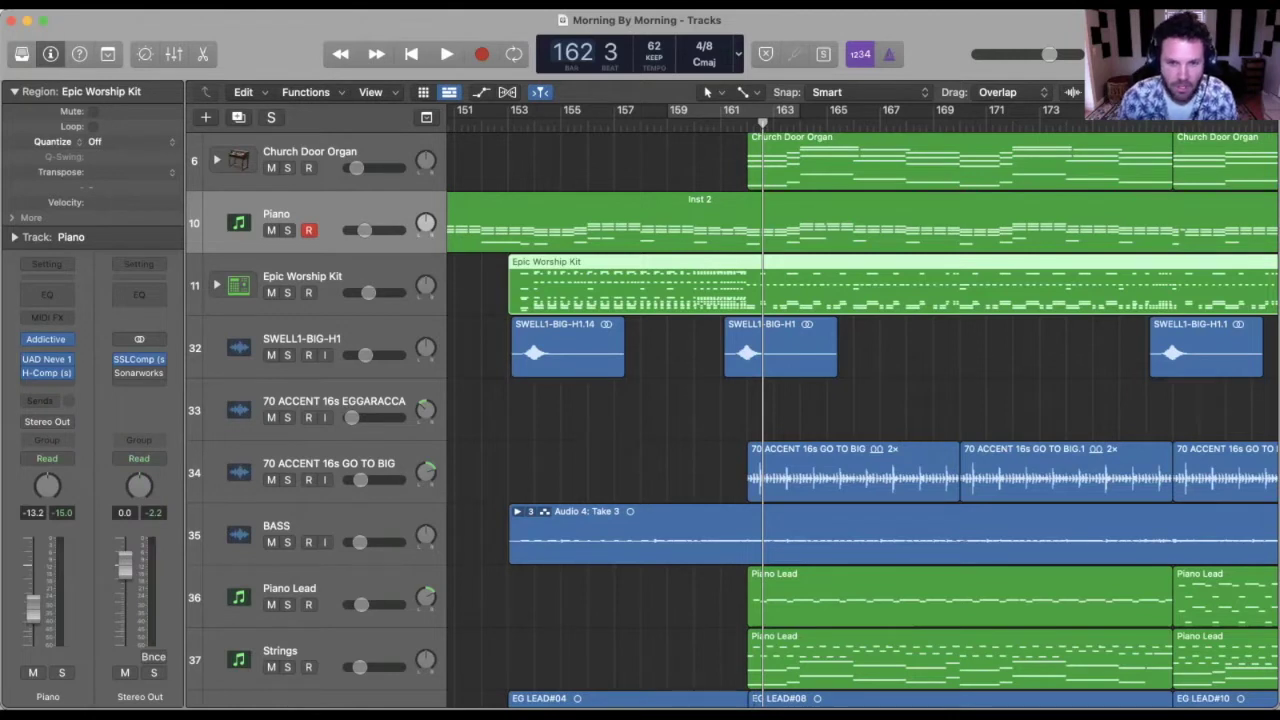
# Step: Play through the song, stop, and set a cycle range from bar 159 to bar 163
pyautogui.press('space')
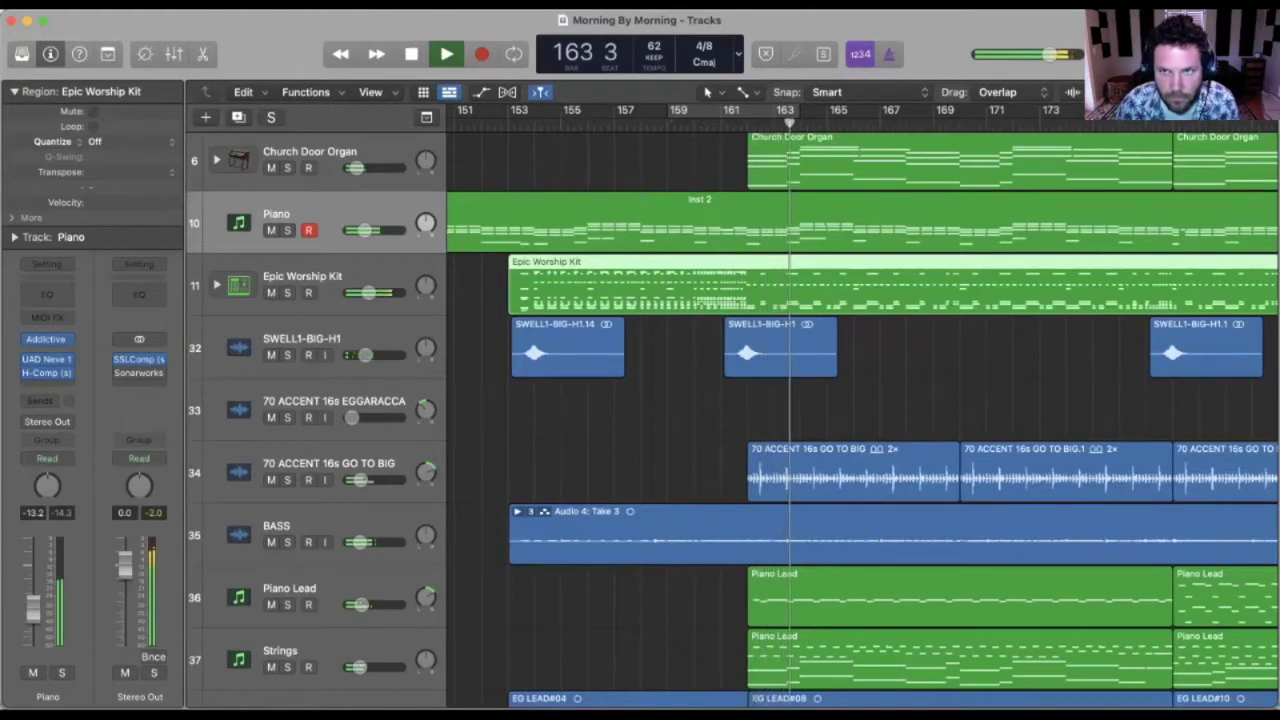
pyautogui.press('space')
pyautogui.moveTo(668, 110); pyautogui.dragTo(797, 110)
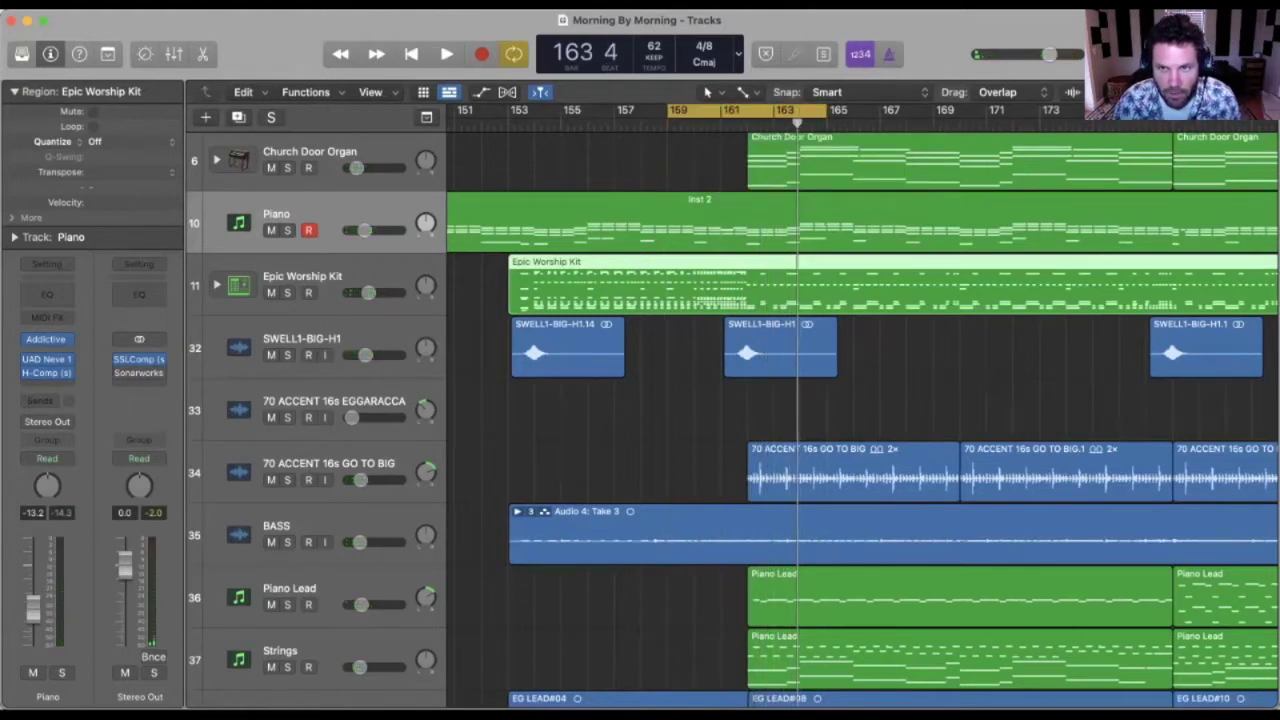
# Step: Show the drum region's notes in the Piano Roll editor
pyautogui.press('p')
pyautogui.scroll(-5, 858, 590)
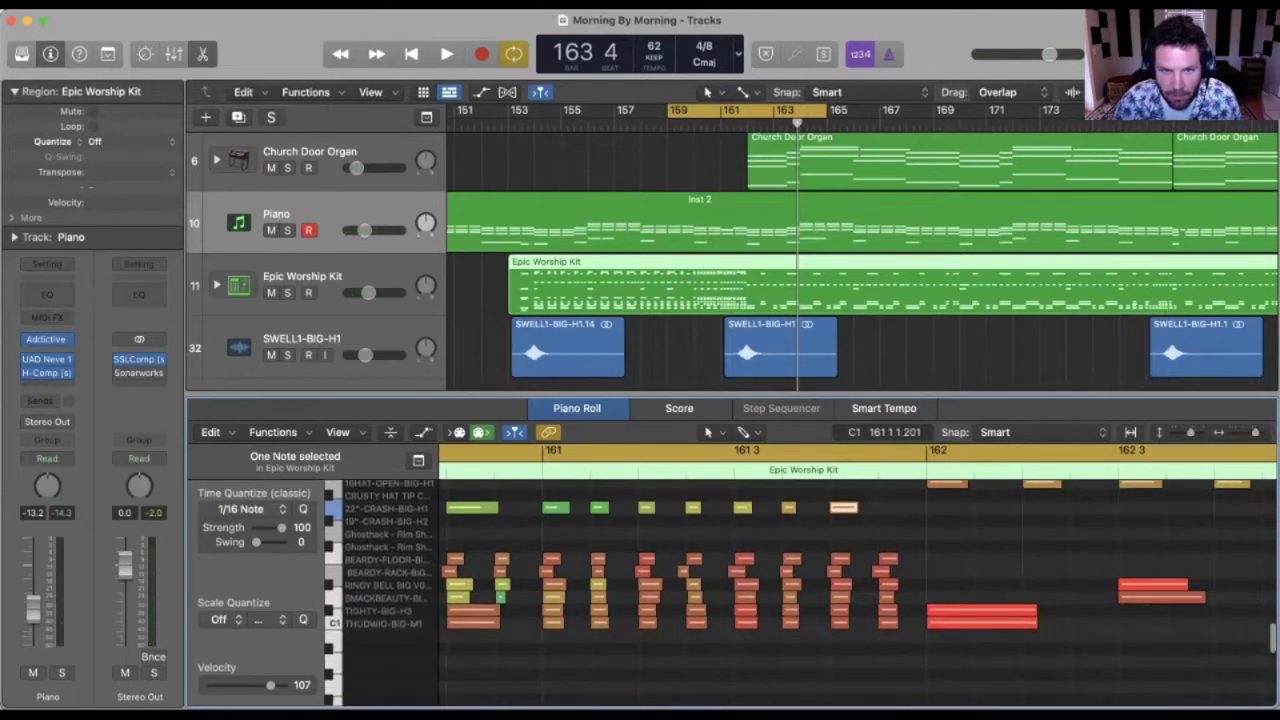
pyautogui.hscroll(-3, 858, 590)
# Step: Solo the Epic Worship Kit track while the cycle loops, then stop playback
pyautogui.press('space')
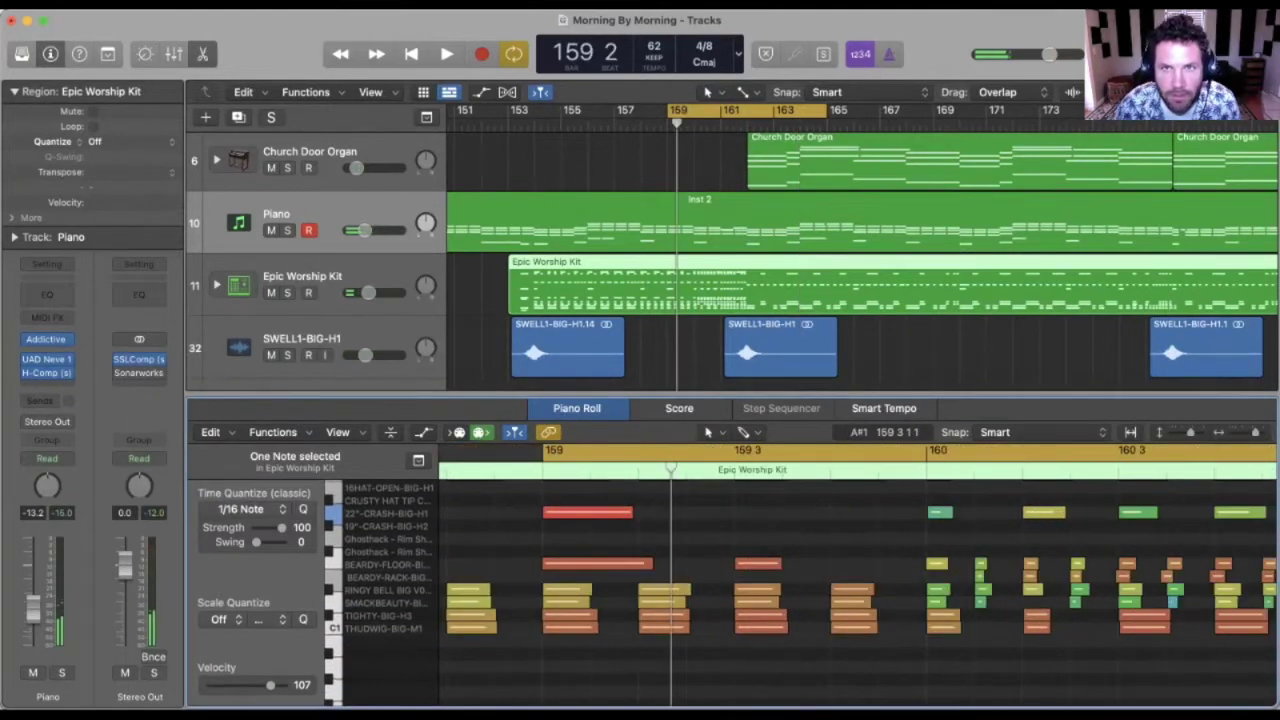
pyautogui.press('Tab')
pyautogui.press('Down')
pyautogui.press('s')
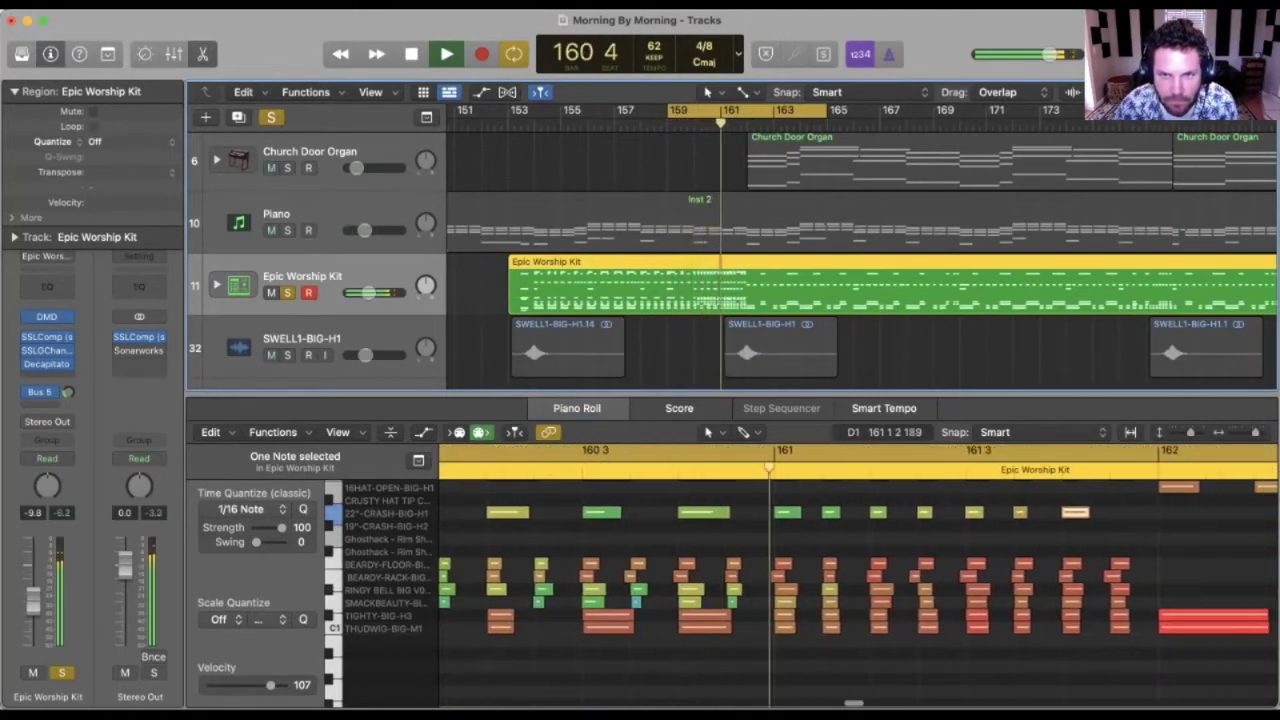
pyautogui.press('space')
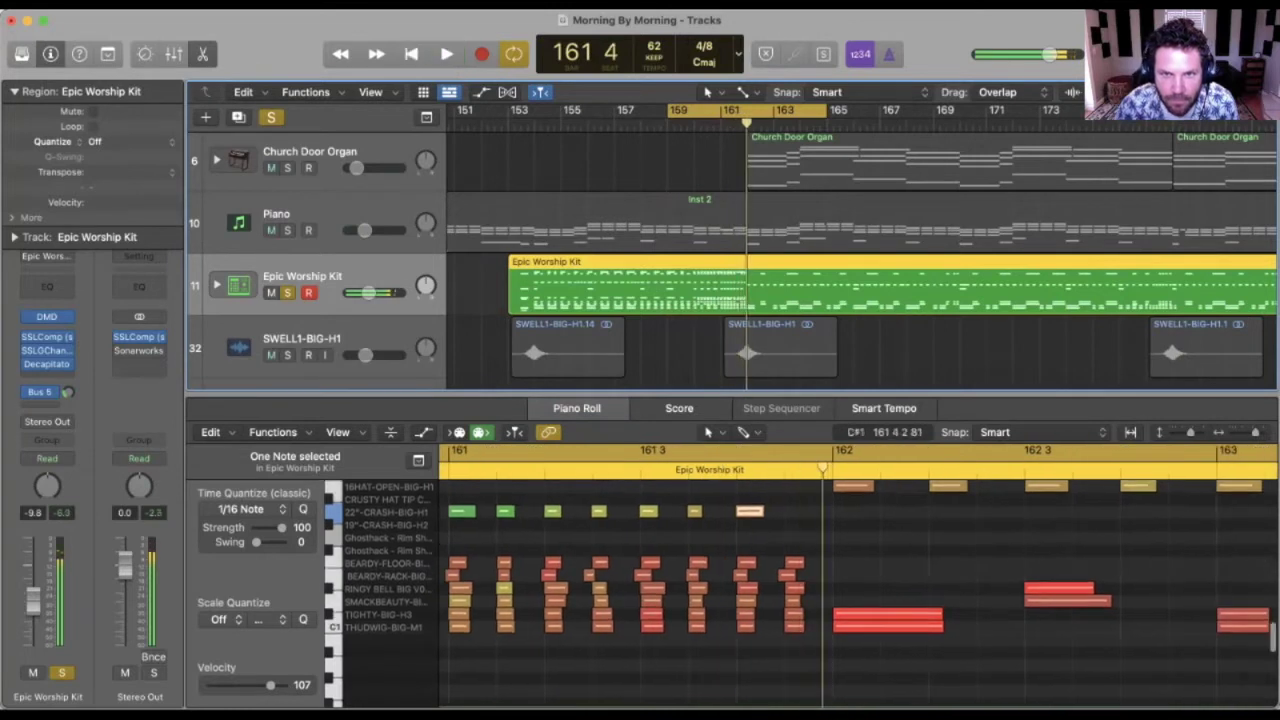
# Step: Select the three stacked drum notes at bar 160 in the Piano Roll
pyautogui.hscroll(-5, 857, 580)
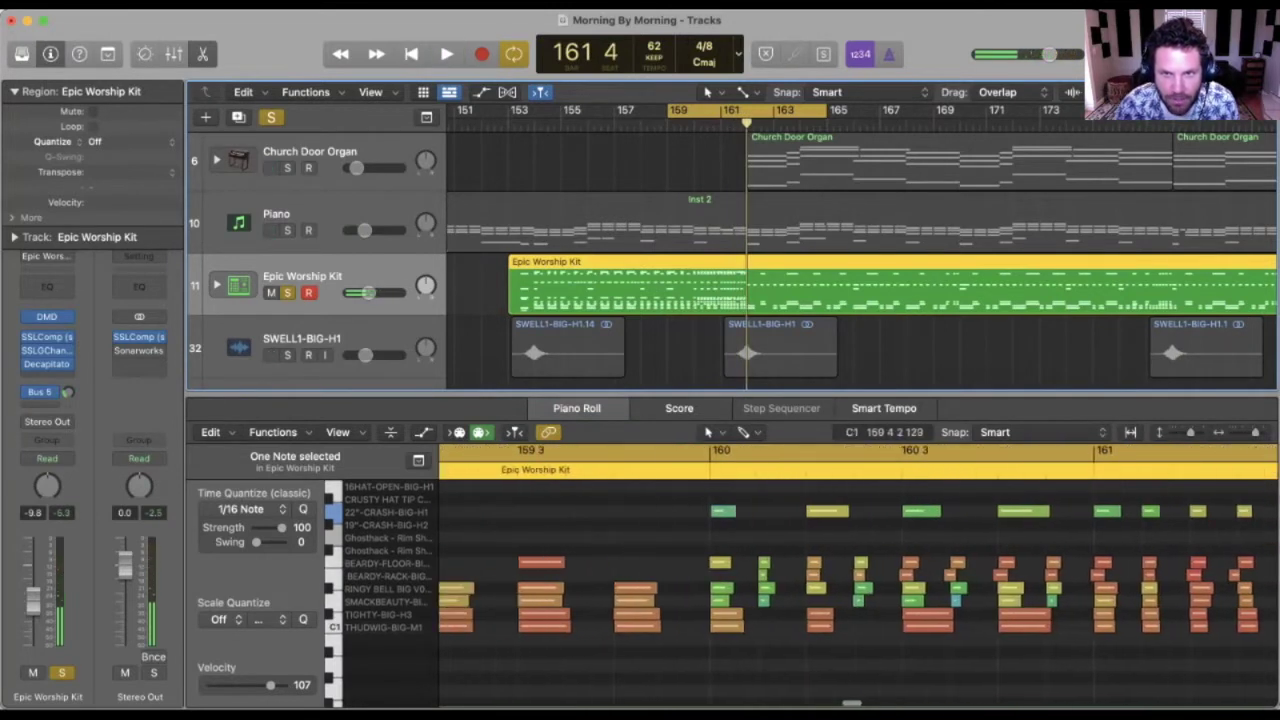
pyautogui.moveTo(702, 593); pyautogui.dragTo(748, 633)
pyautogui.hscroll(5, 857, 590)
pyautogui.scroll(2, 857, 590)
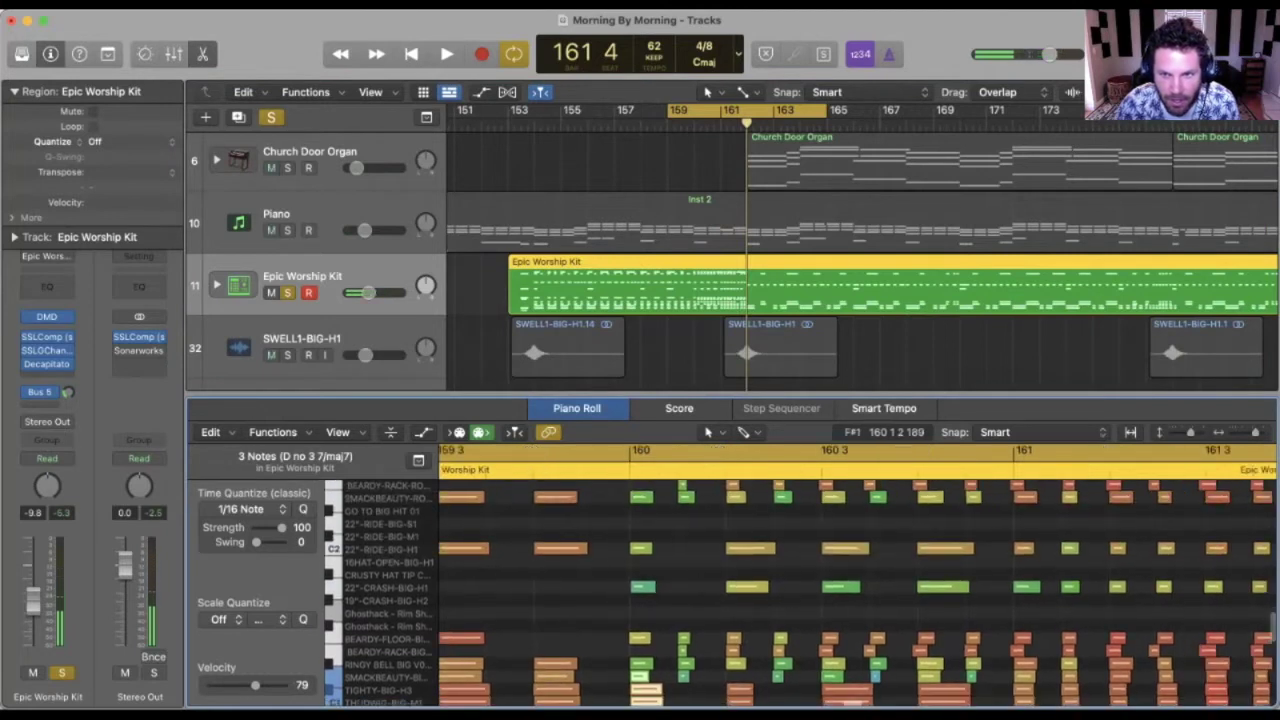
pyautogui.hscroll(5, 857, 585)
pyautogui.scroll(-1, 857, 585)
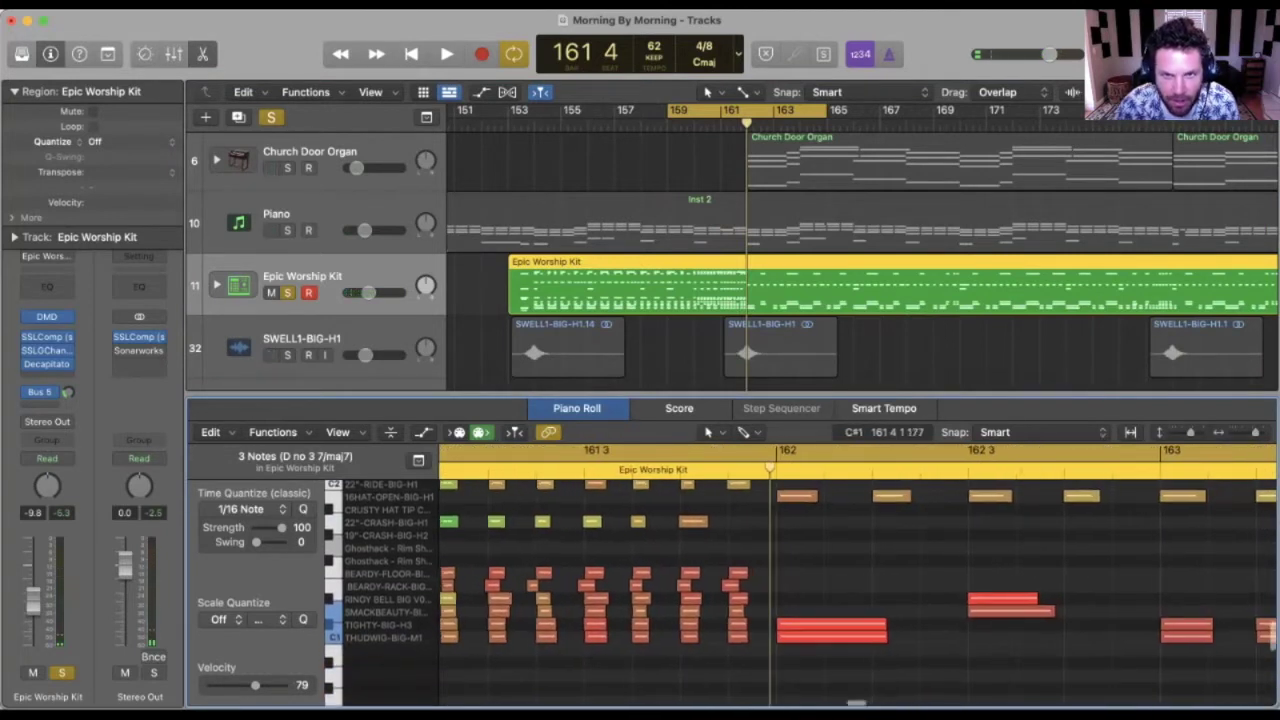
pyautogui.hscroll(-15, 857, 585)
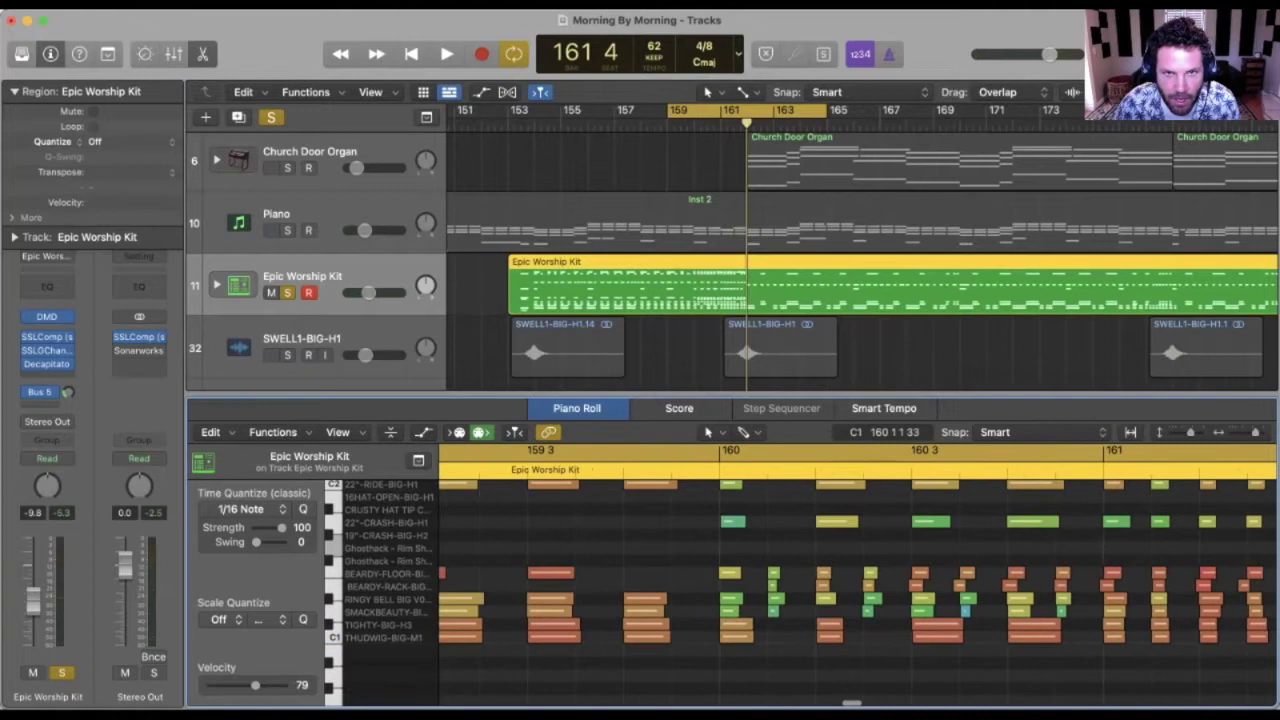
# Step: Select the five stacked drum hits at bar 160 and raise their velocity from 77 to 81
pyautogui.click(737, 632)
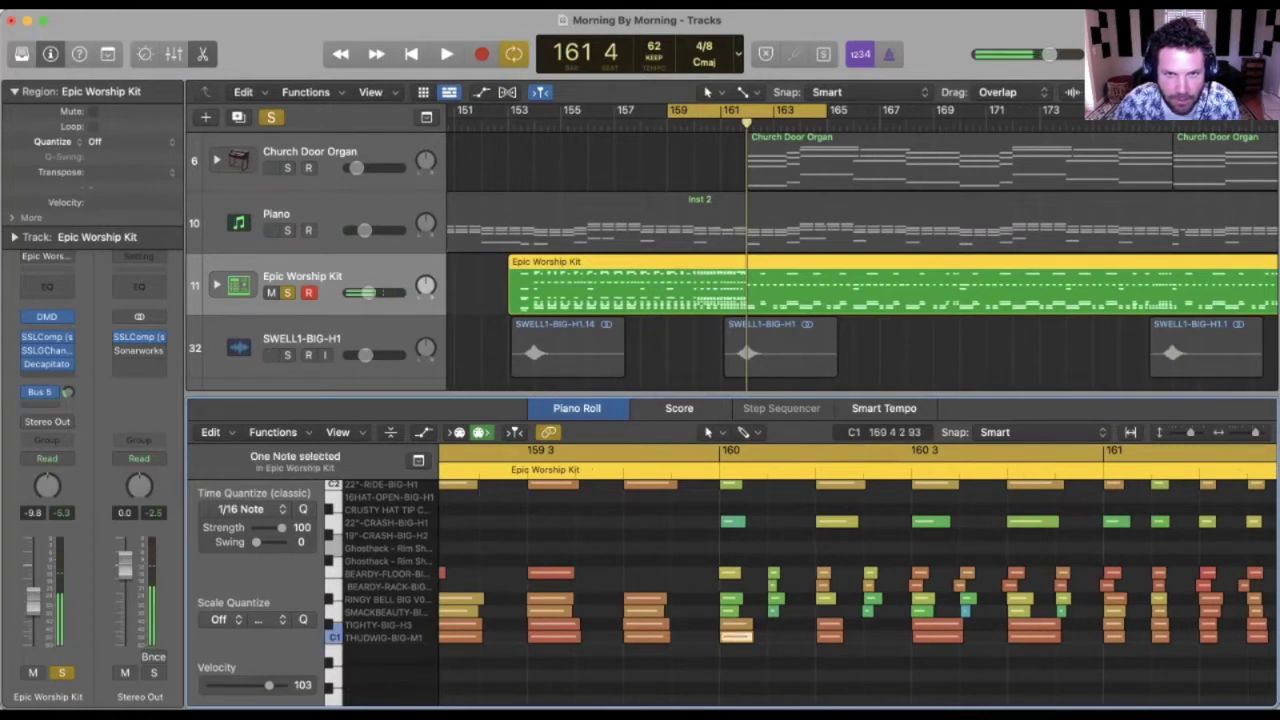
pyautogui.scroll(1, 857, 585)
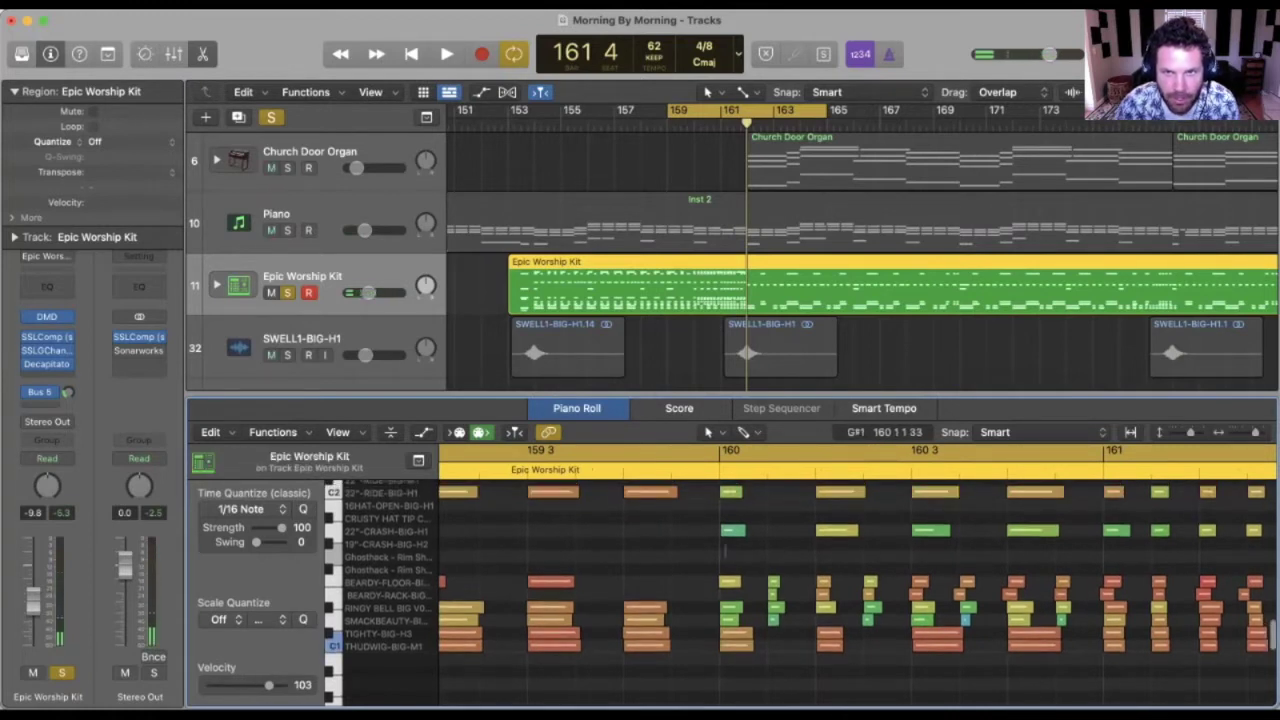
pyautogui.moveTo(724, 547); pyautogui.dragTo(754, 660)
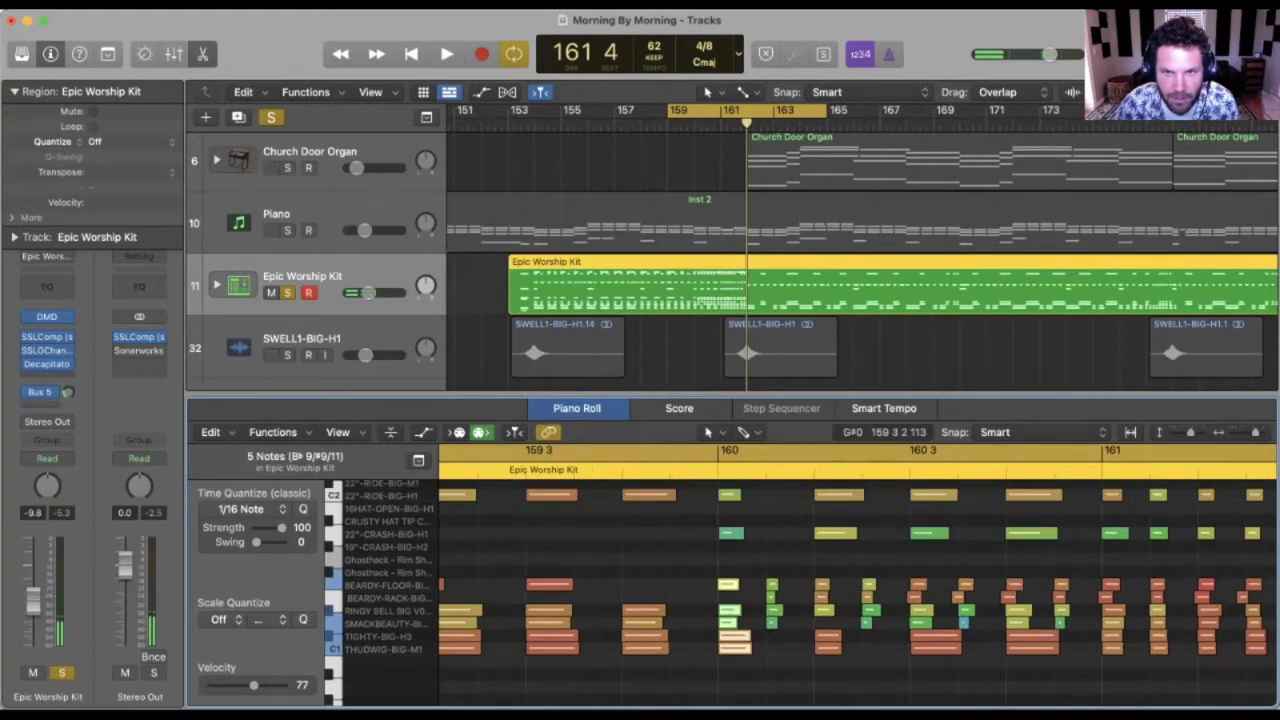
pyautogui.moveTo(253, 685); pyautogui.dragTo(257, 685)
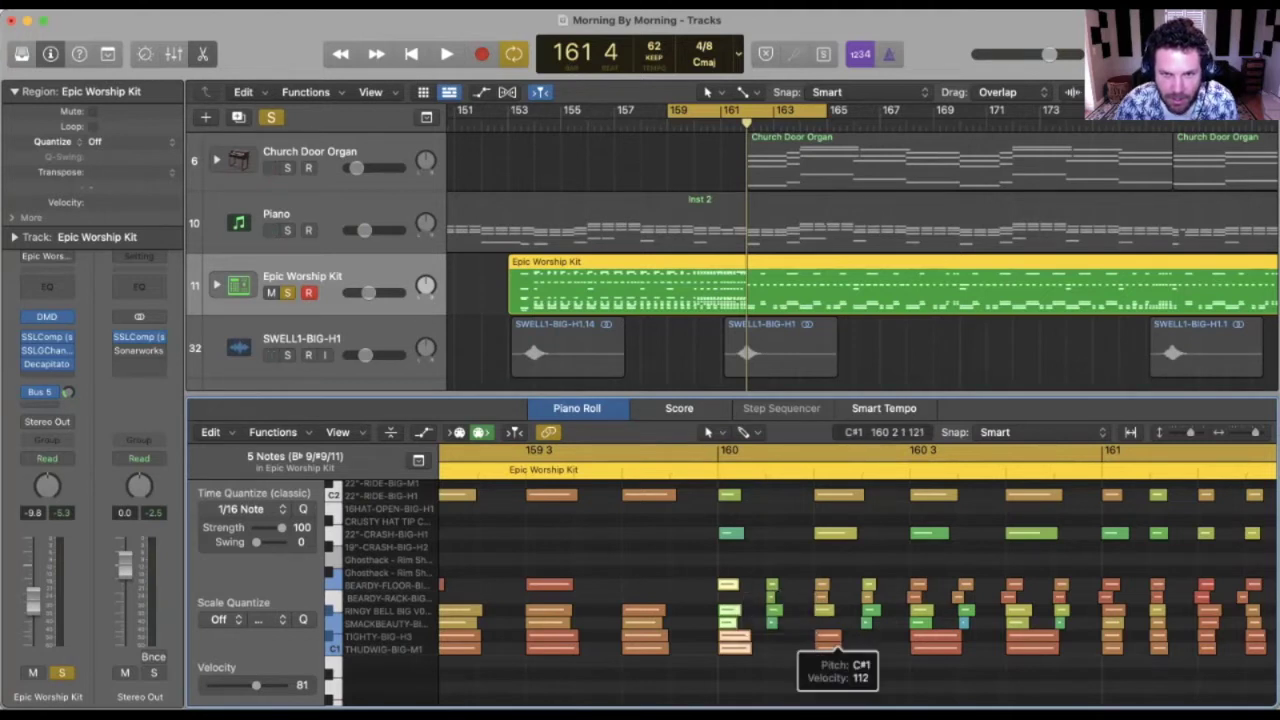
pyautogui.scroll(-2, 800, 650)
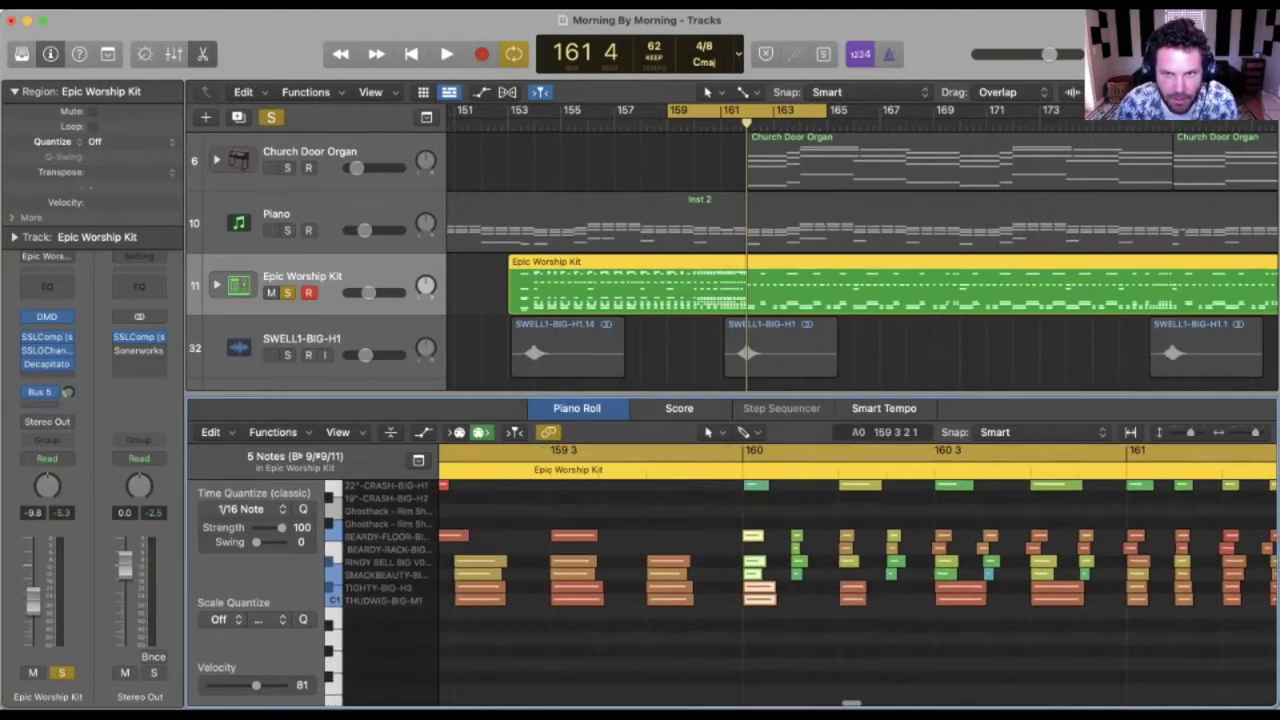
pyautogui.hscroll(5, 575, 624)
pyautogui.hscroll(3, 857, 593)
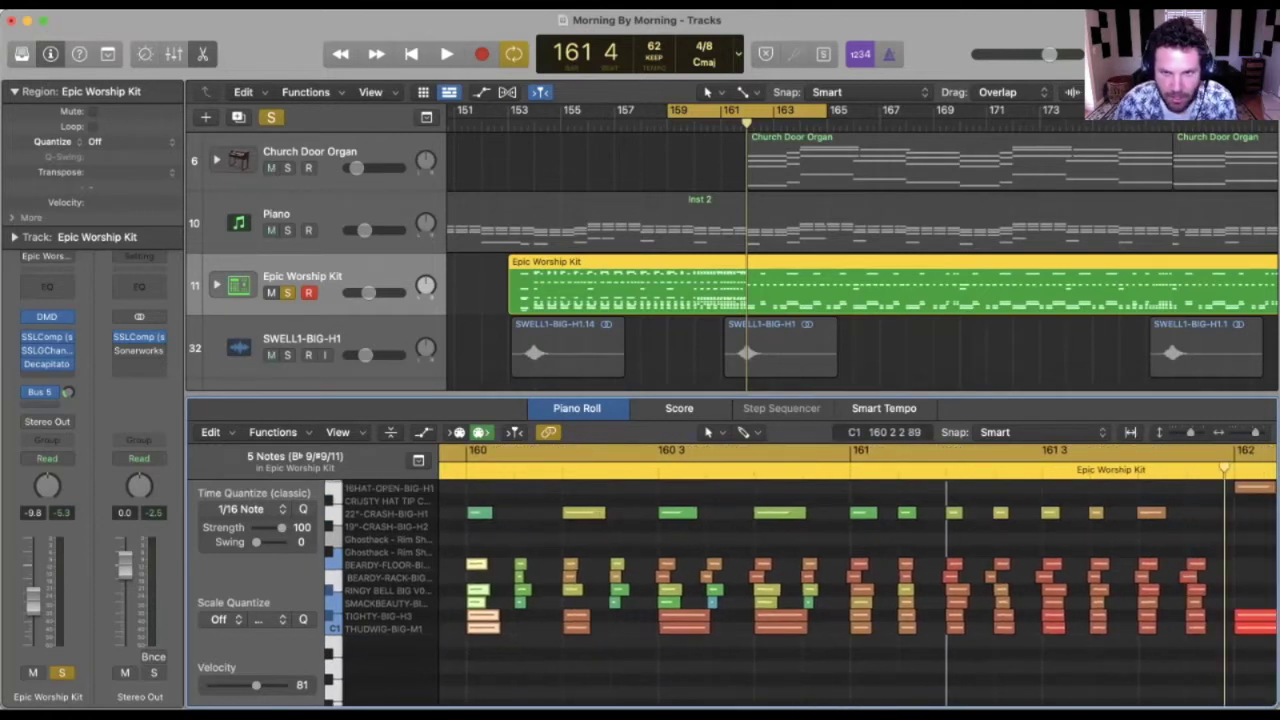
pyautogui.hscroll(5, 857, 593)
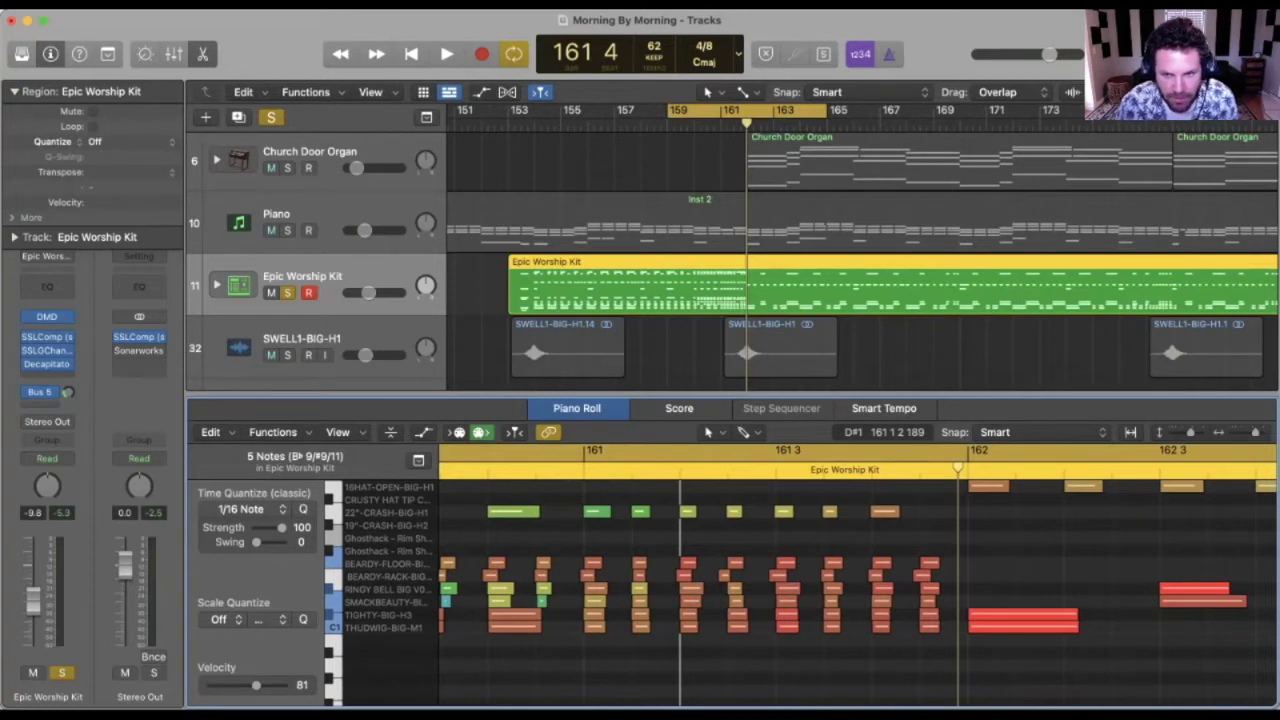
pyautogui.hscroll(-3, 857, 593)
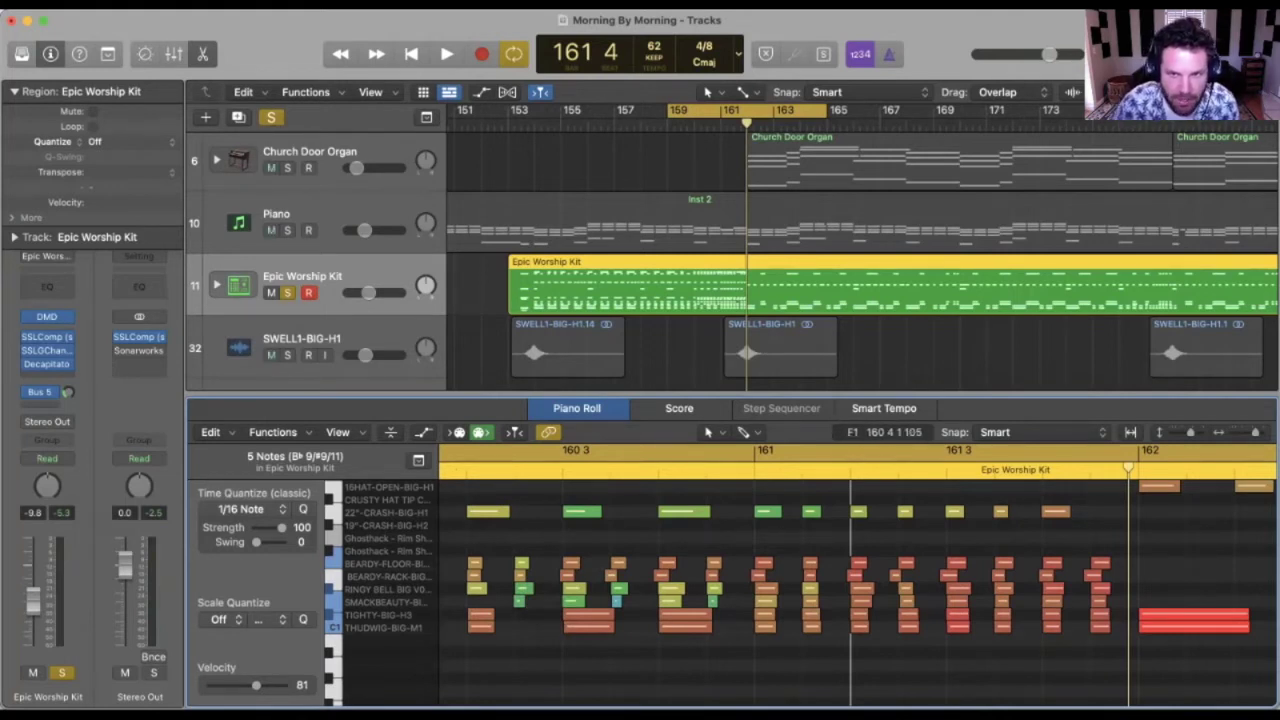
# Step: Select all drum notes from bar 160 onward and lower Time Quantize strength to 90
pyautogui.moveTo(662, 550); pyautogui.dragTo(1250, 648)
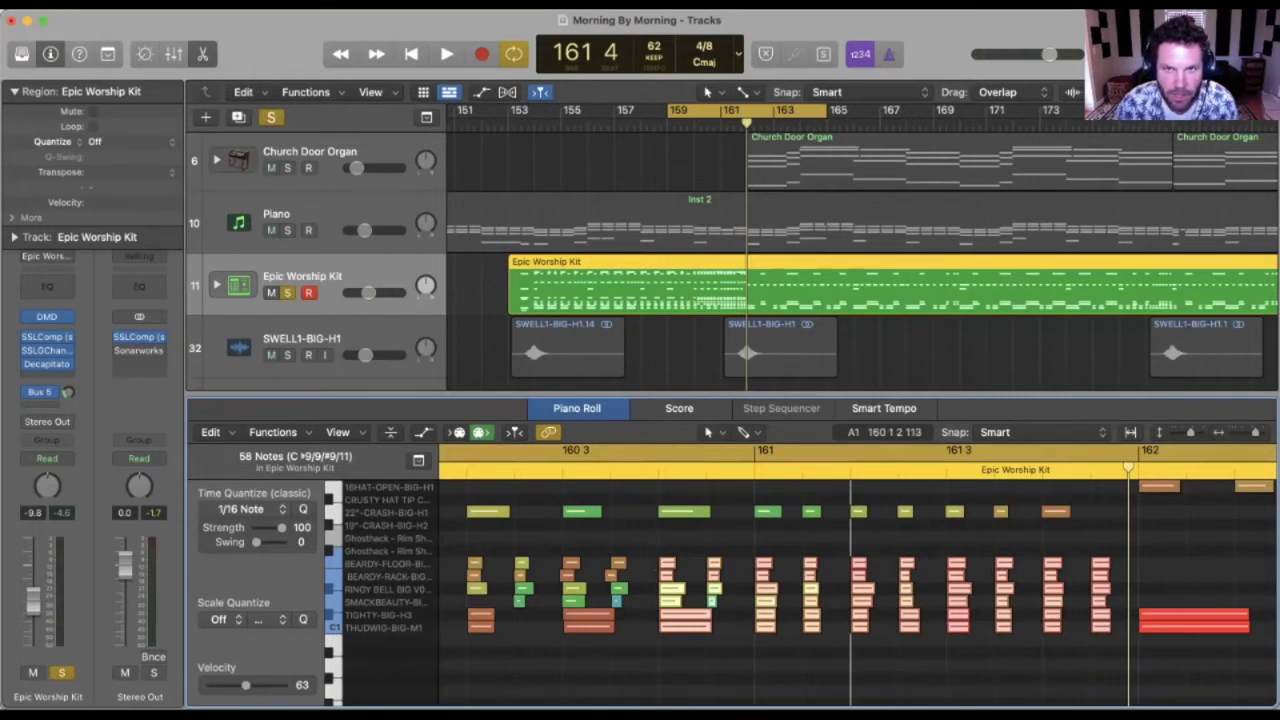
pyautogui.moveTo(301, 527); pyautogui.dragTo(301, 538)
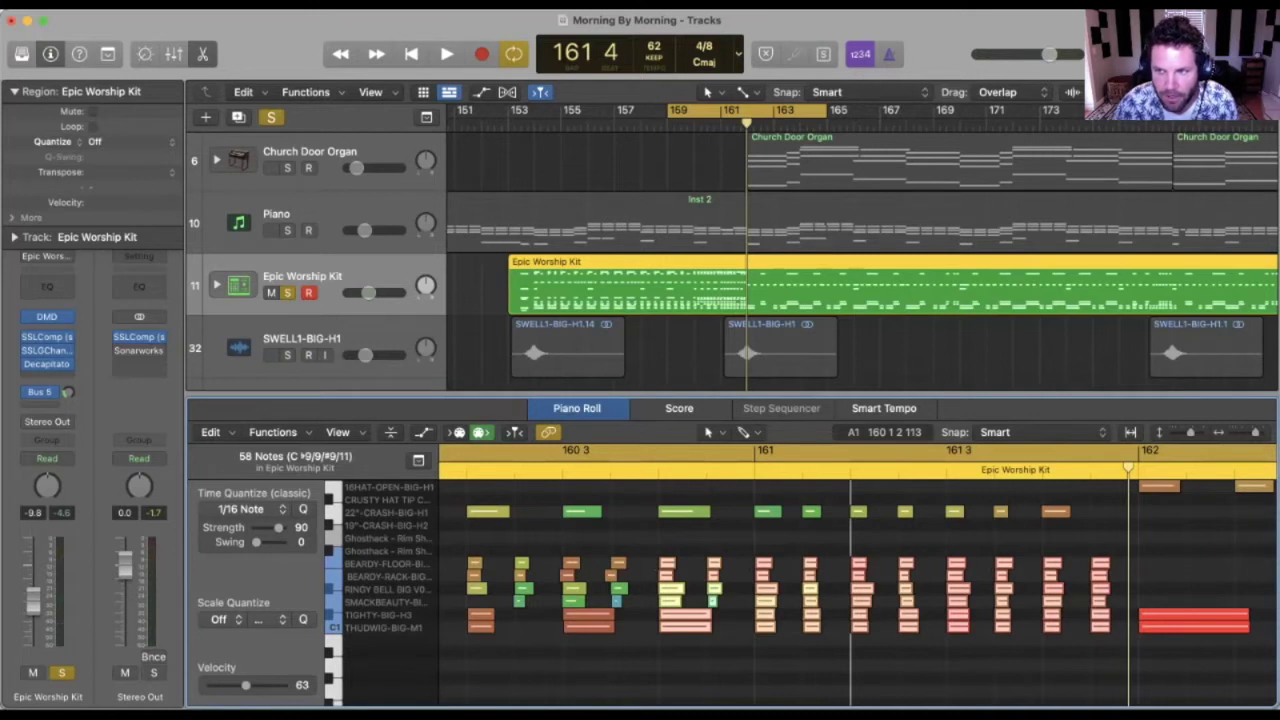
# Step: Set the quantize strength back to 100 and audition the quantized drums
pyautogui.moveTo(300, 527); pyautogui.dragTo(300, 517)
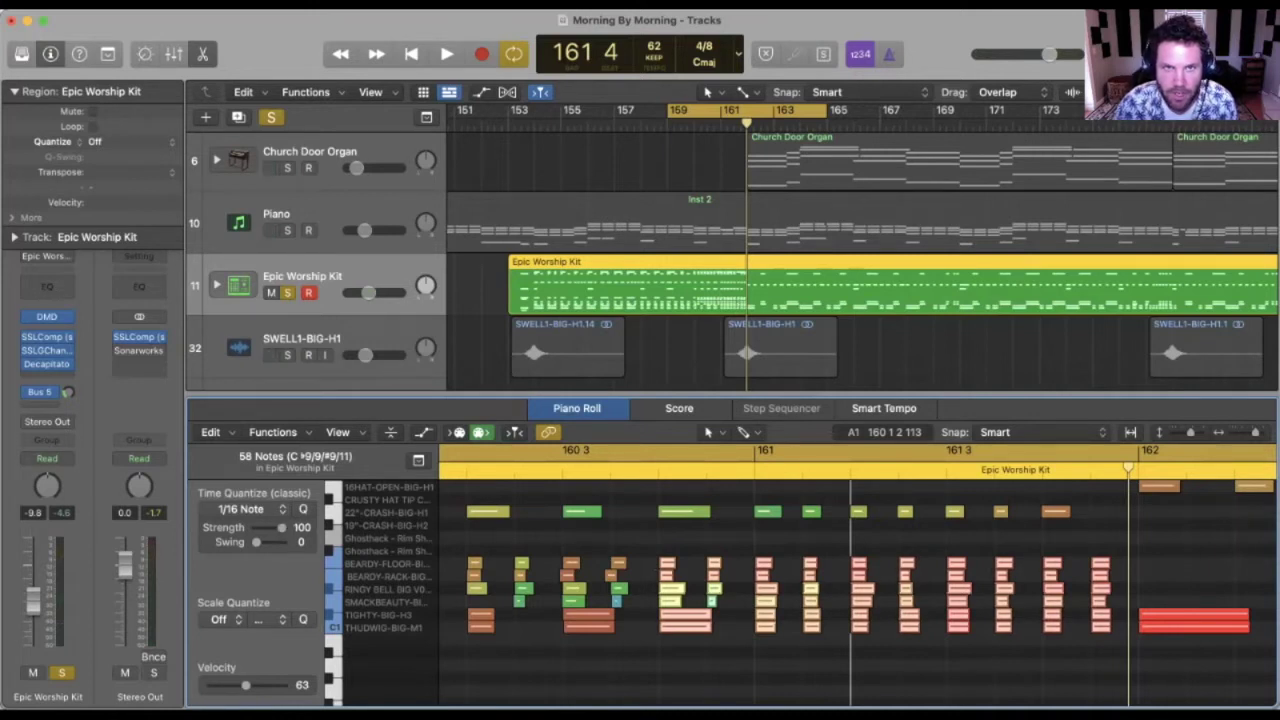
pyautogui.press('space')
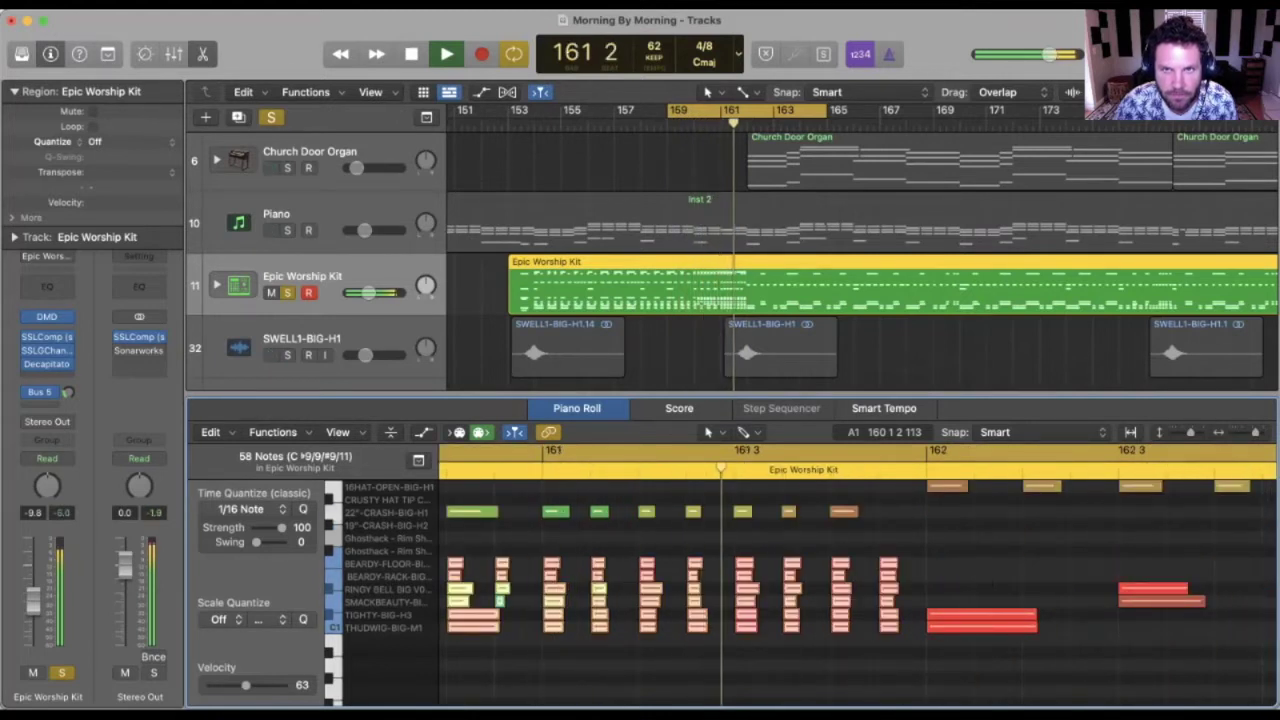
pyautogui.press('space')
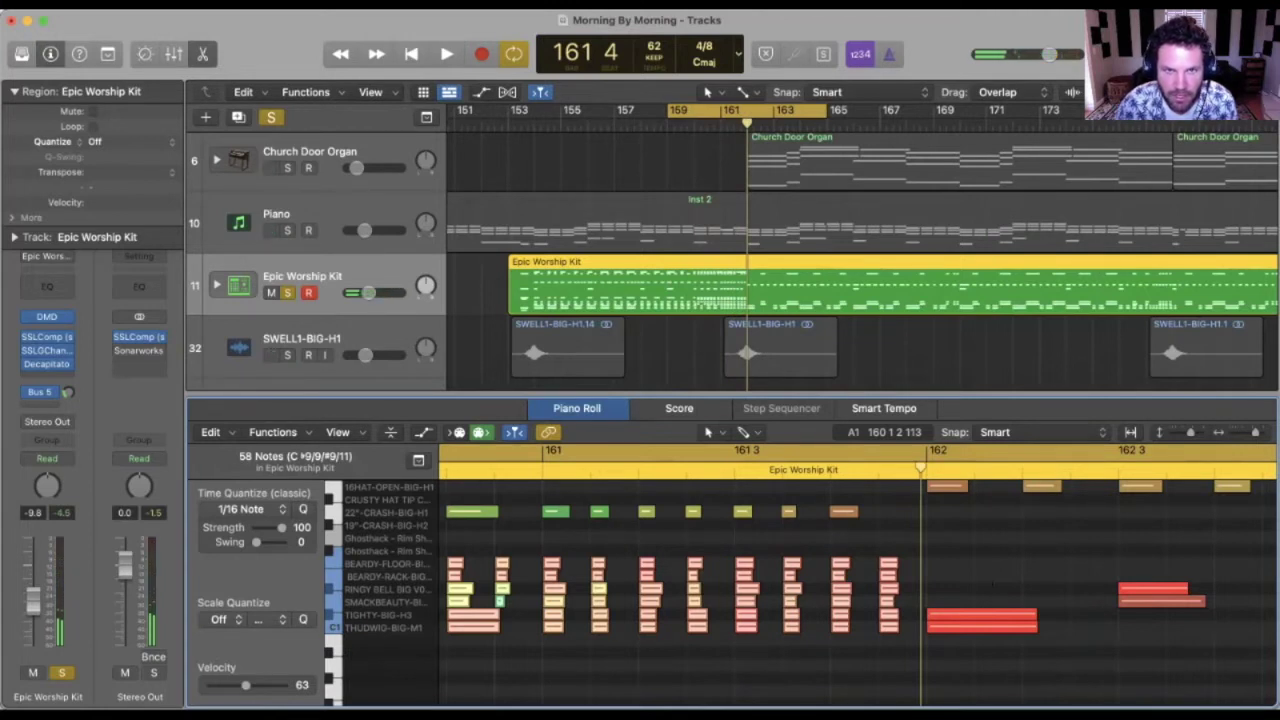
# Step: Reduce the 1/16-note quantize strength to 87 and audition the cycle range
pyautogui.moveTo(301, 527); pyautogui.dragTo(301, 540)
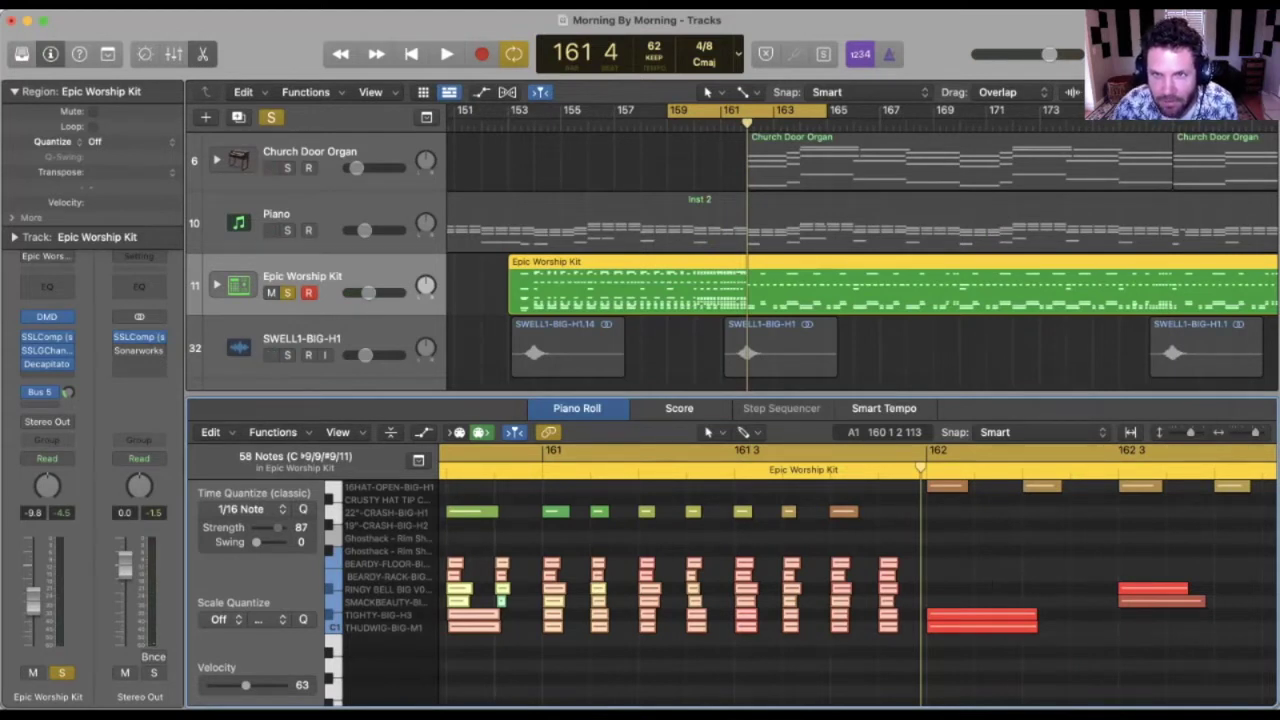
pyautogui.press('space')
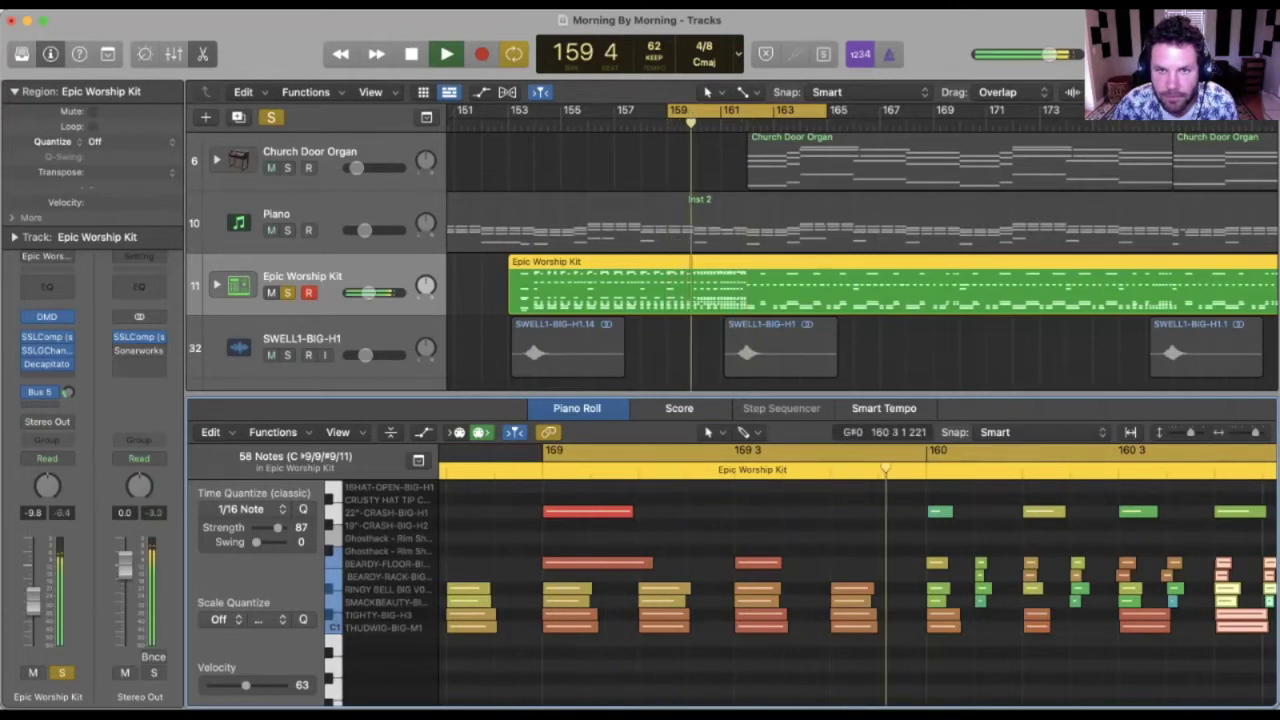
pyautogui.scroll(2, 860, 590)
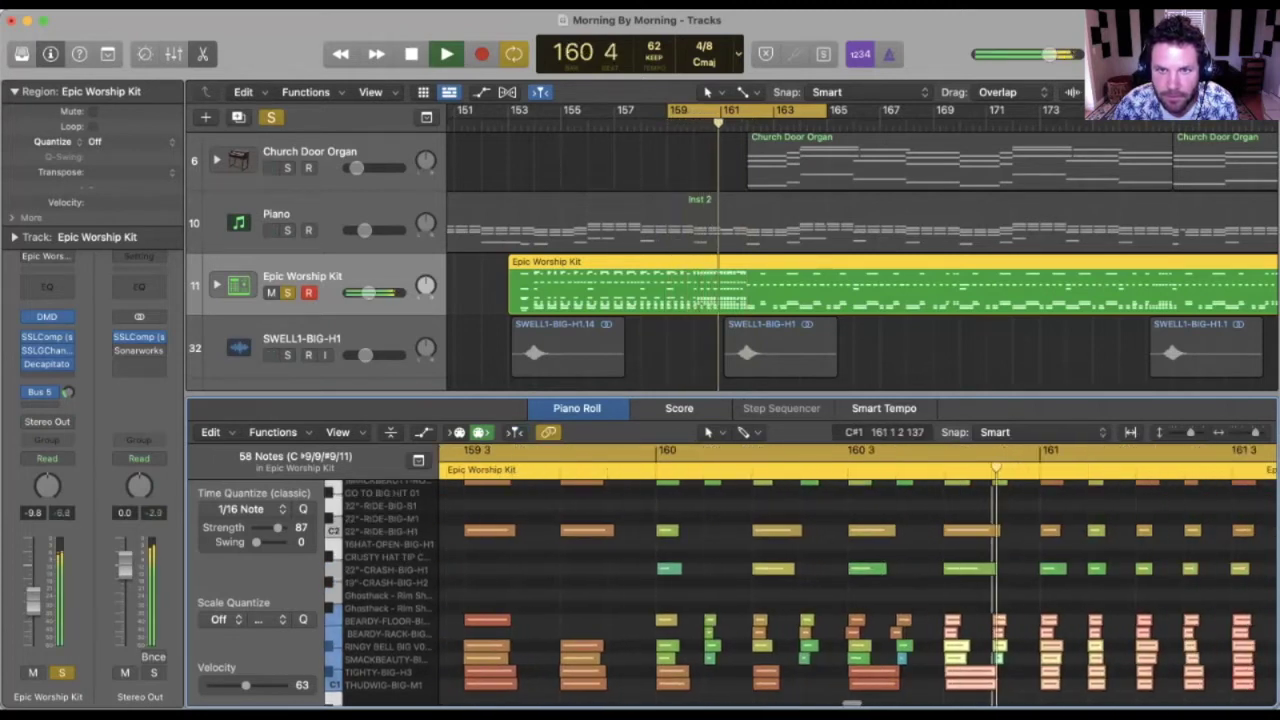
pyautogui.scroll(-1, 860, 590)
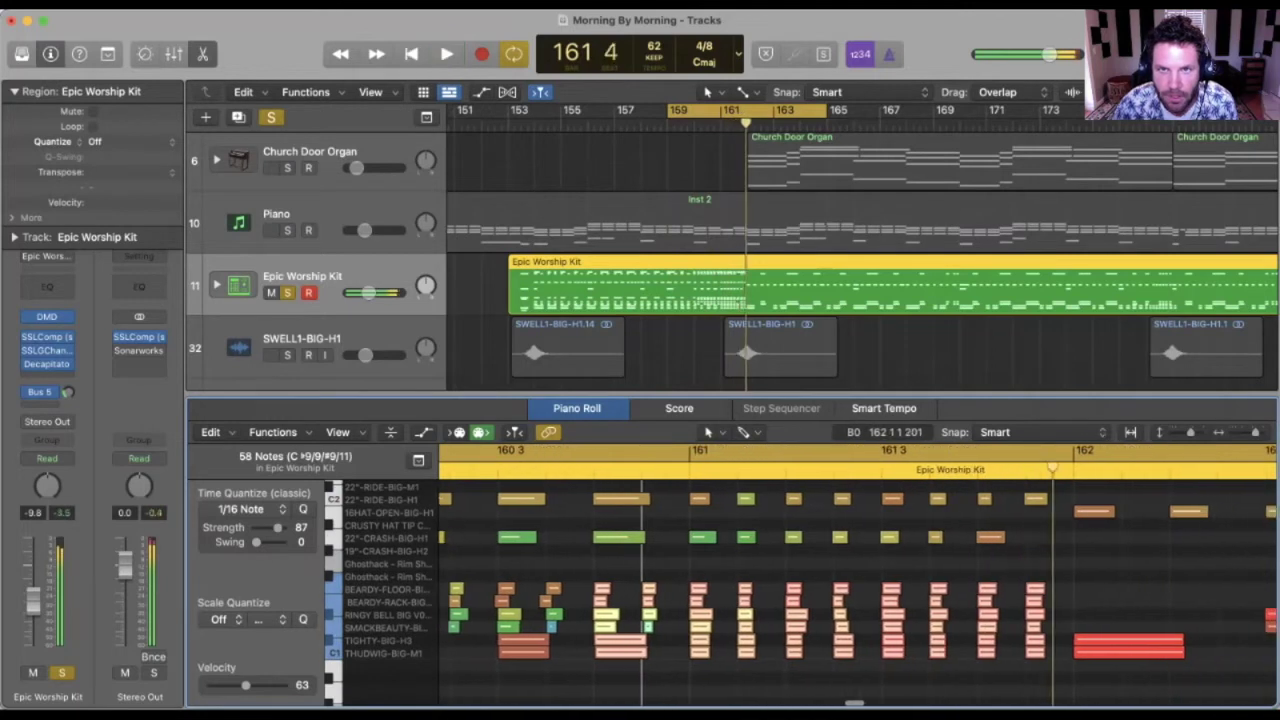
pyautogui.press('space')
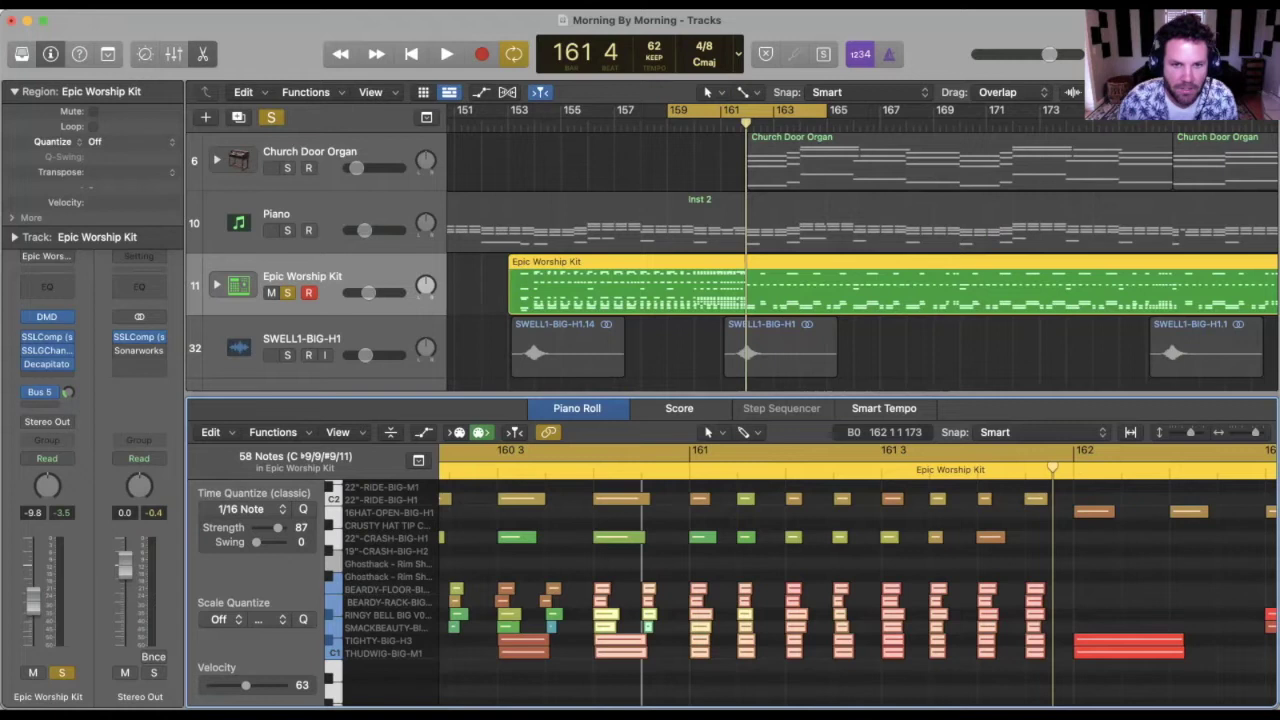
# Step: Select a snare note at bar 160 to check its velocity
pyautogui.scroll(4, 793, 580)
pyautogui.click(793, 578)
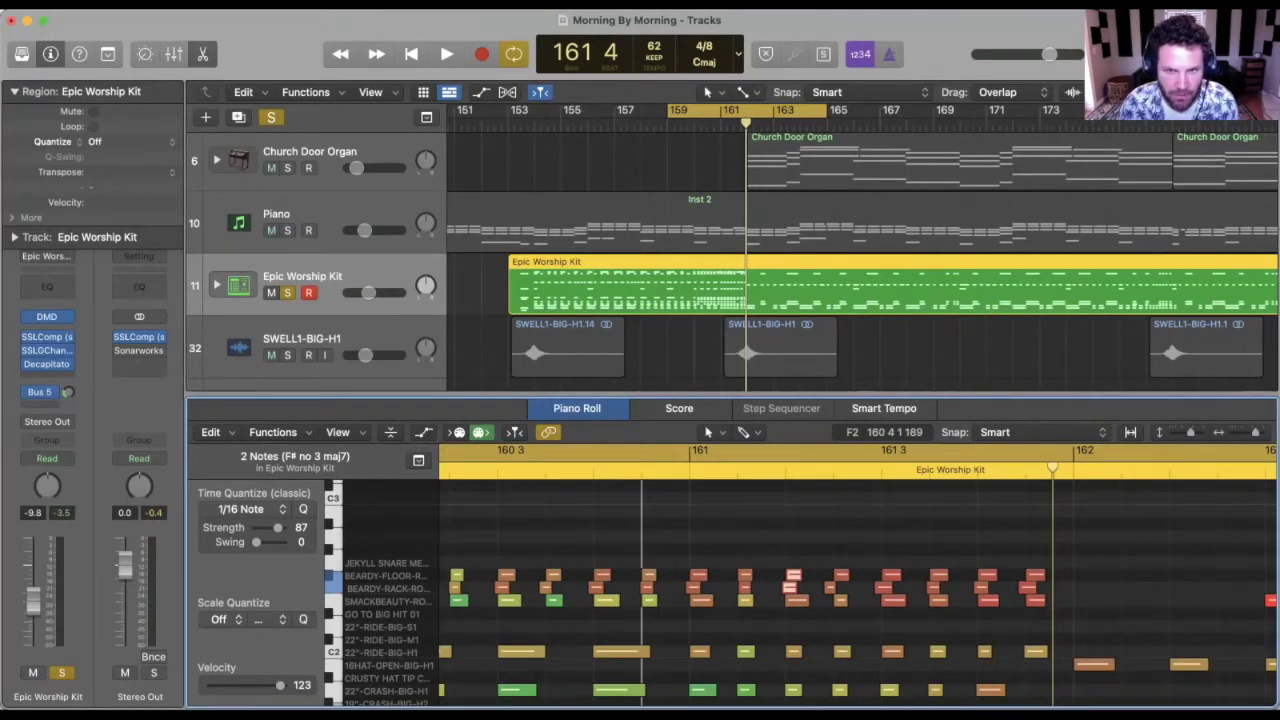
pyautogui.scroll(-5, 800, 590)
pyautogui.scroll(-2, 600, 593)
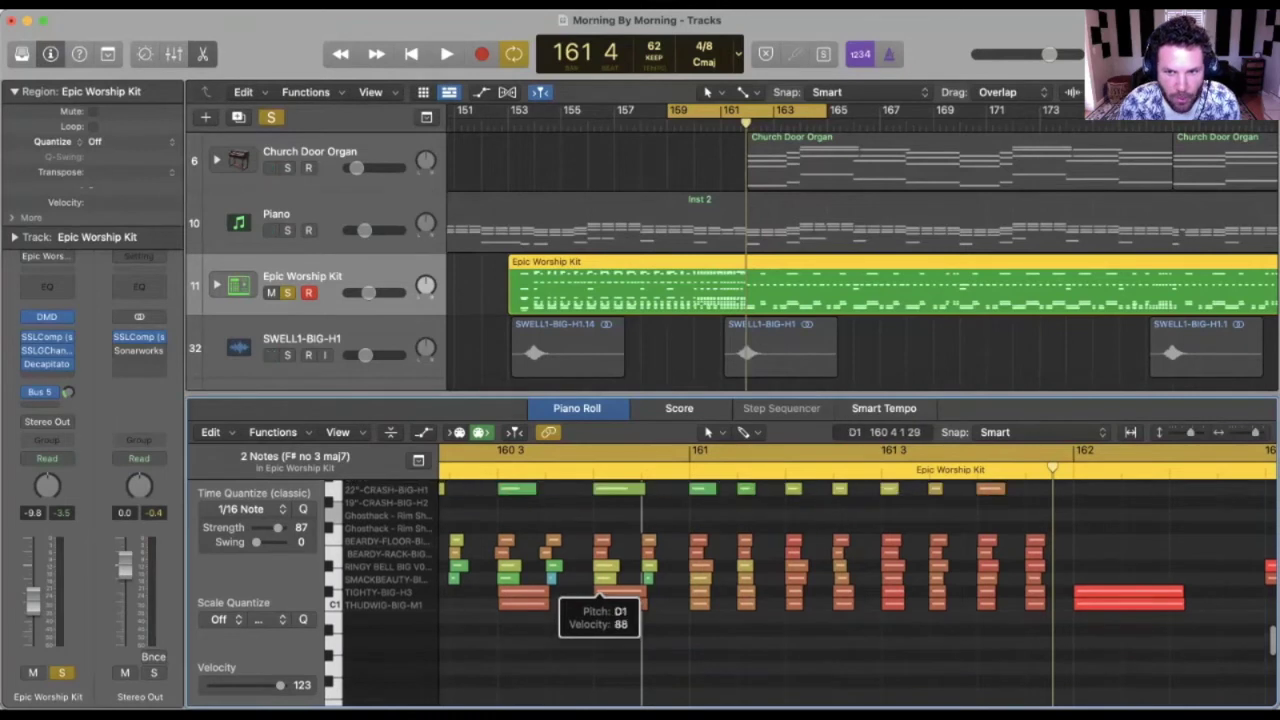
pyautogui.scroll(1, 600, 592)
pyautogui.scroll(-1, 815, 250)
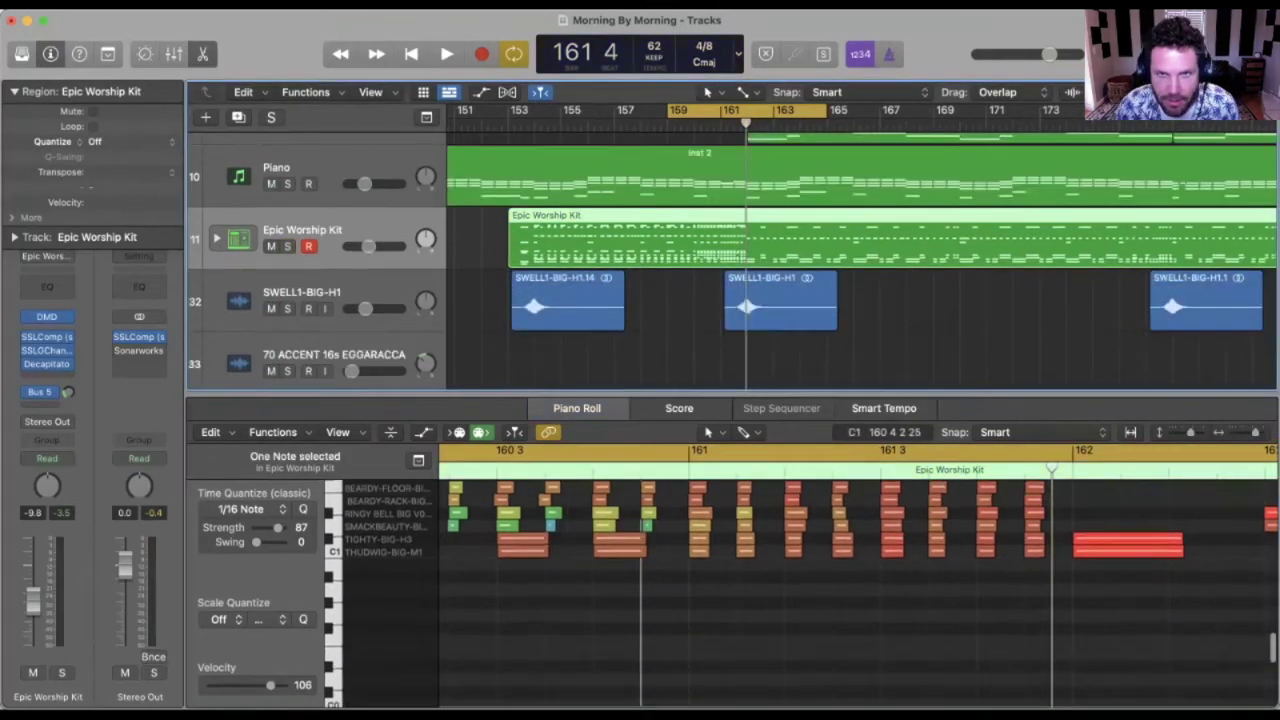
# Step: Open the F#2 kick note at 160 4 1 240 in the Event List, showing velocity 106
pyautogui.click(648, 558)
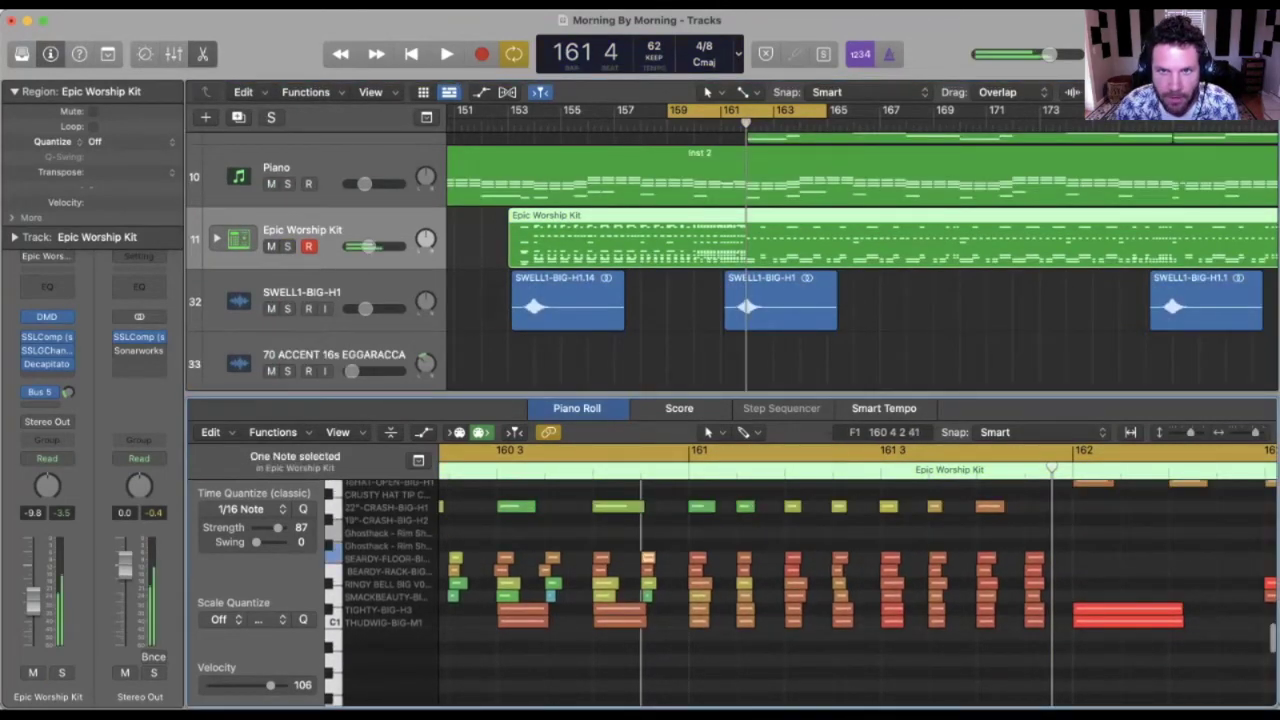
pyautogui.scroll(5, 700, 600)
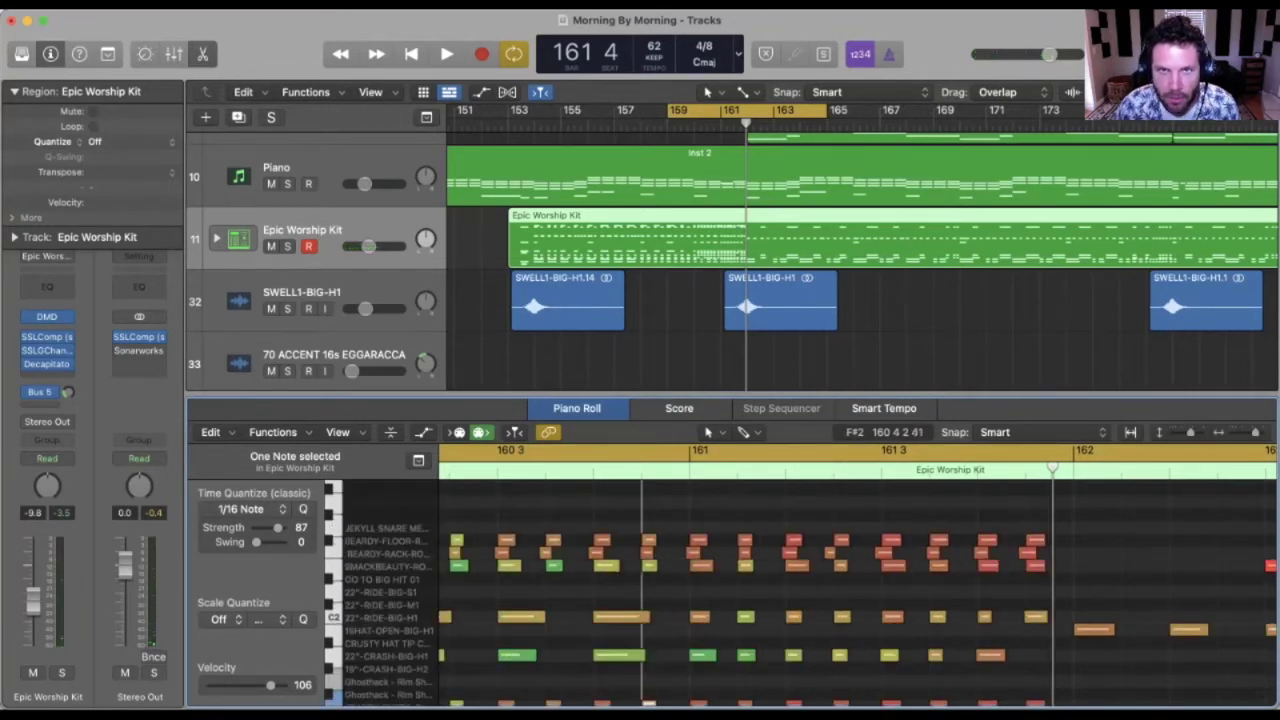
pyautogui.moveTo(648, 545)
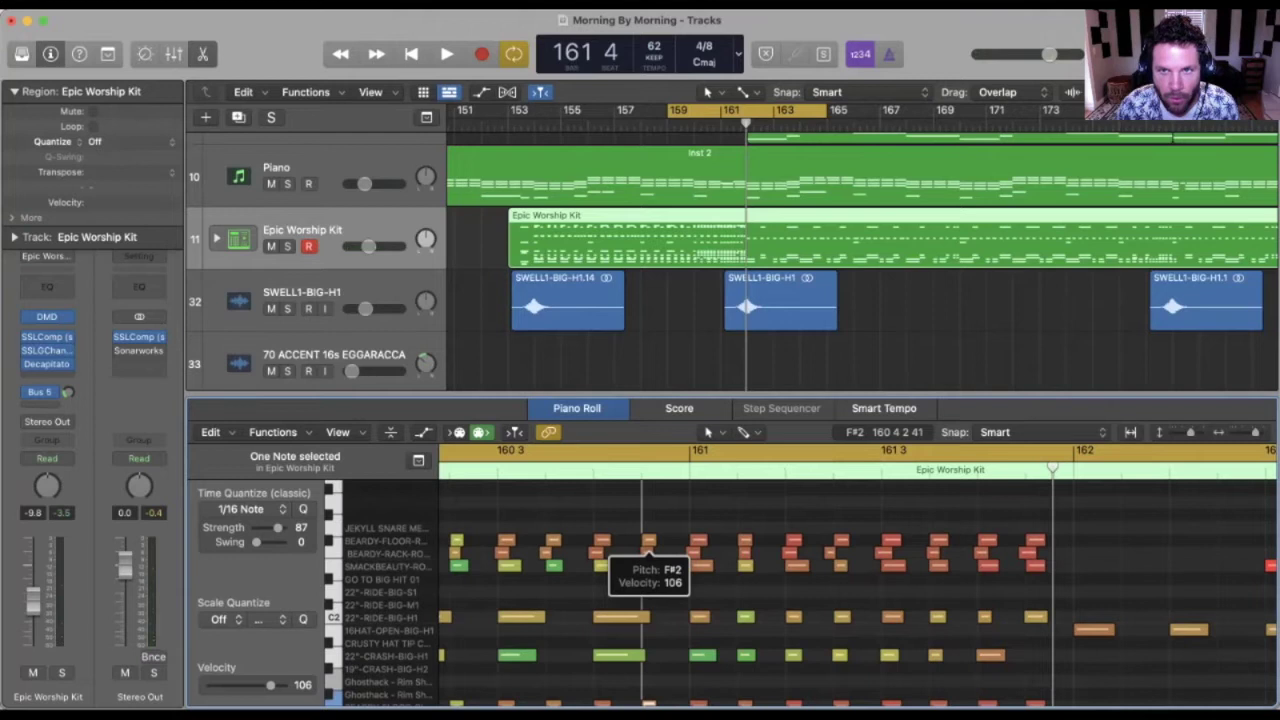
pyautogui.doubleClick(648, 545)
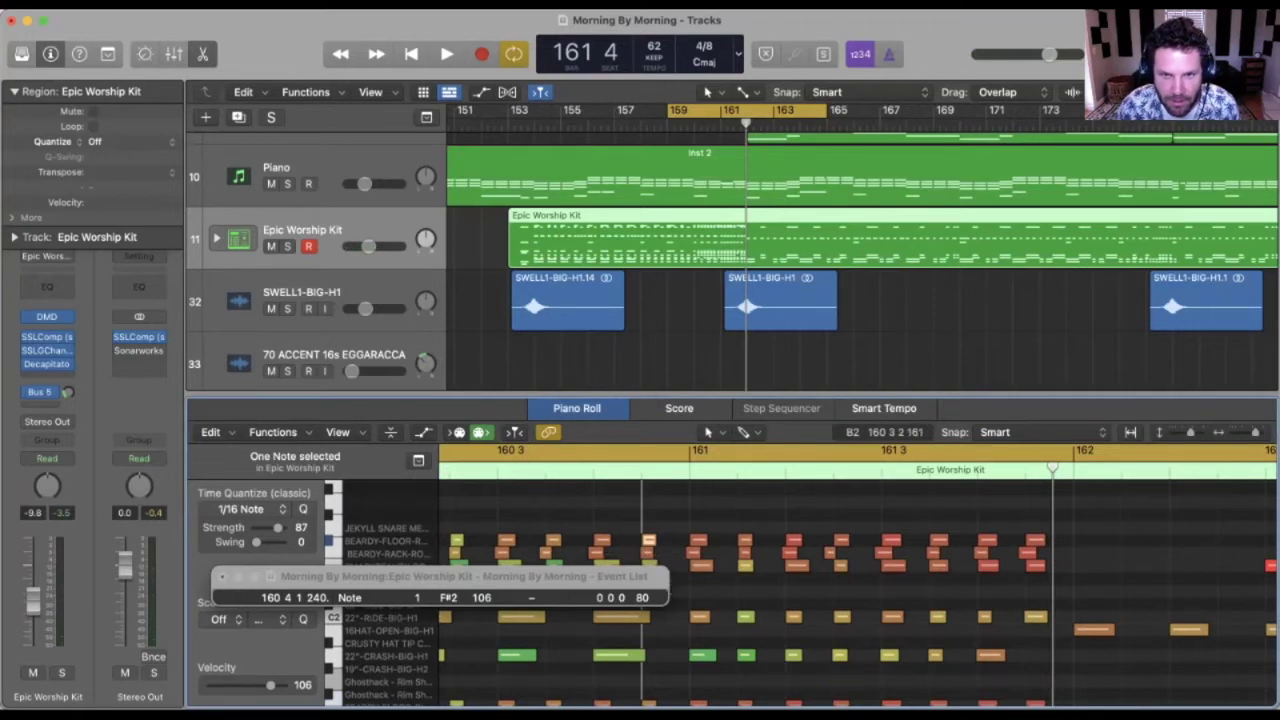
# Step: Audition the drum section twice, bringing room tracks like SMACKBEAUTY-ROOM-H4 into view
pyautogui.scroll(3, 730, 260)
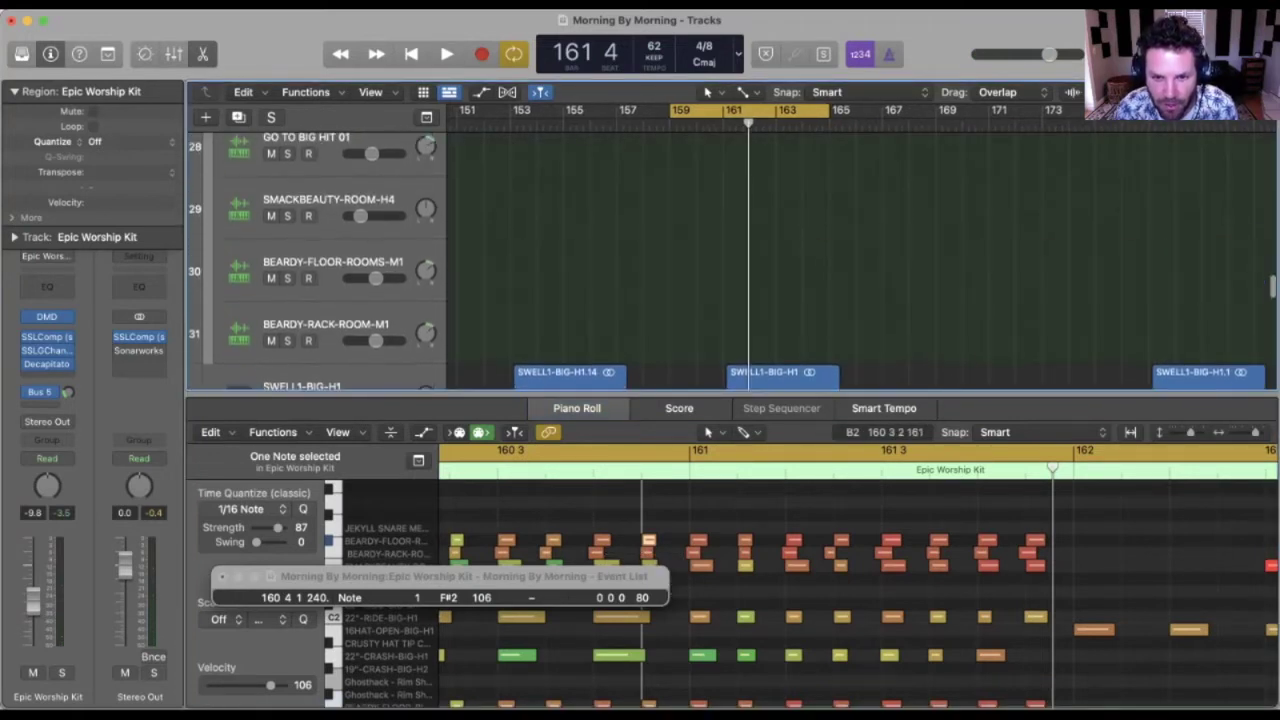
pyautogui.press('space')
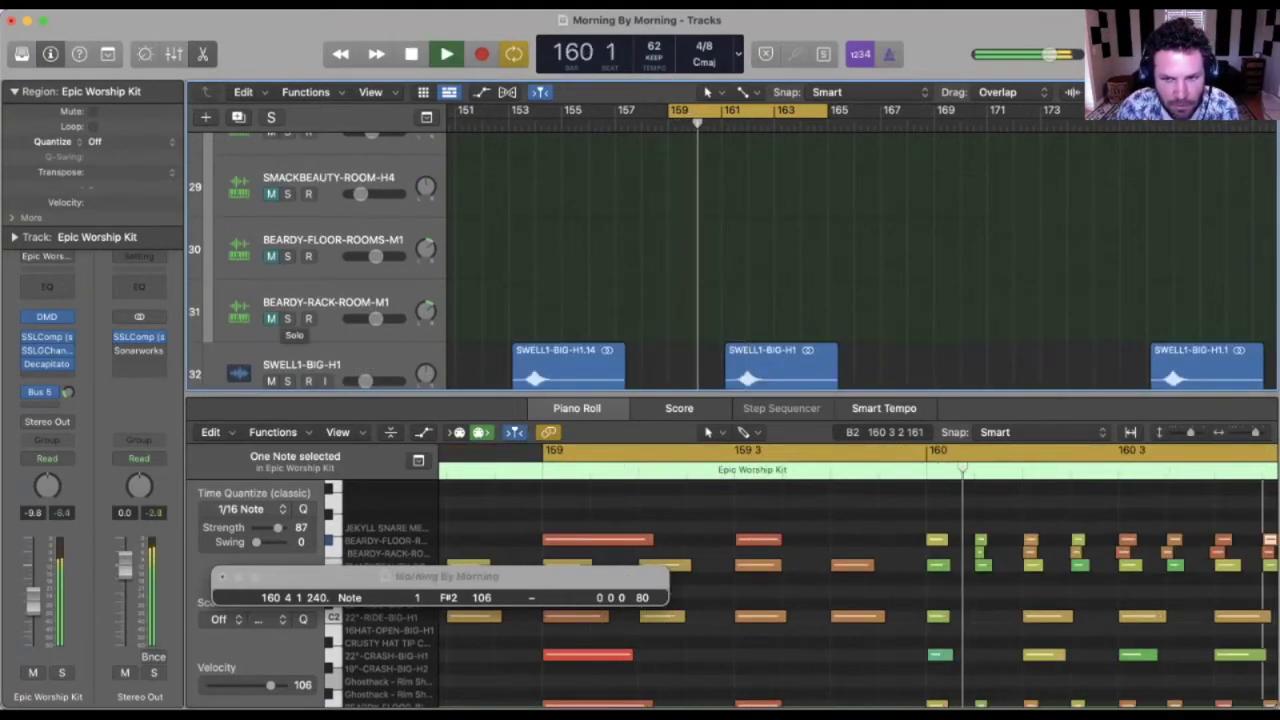
pyautogui.press('space')
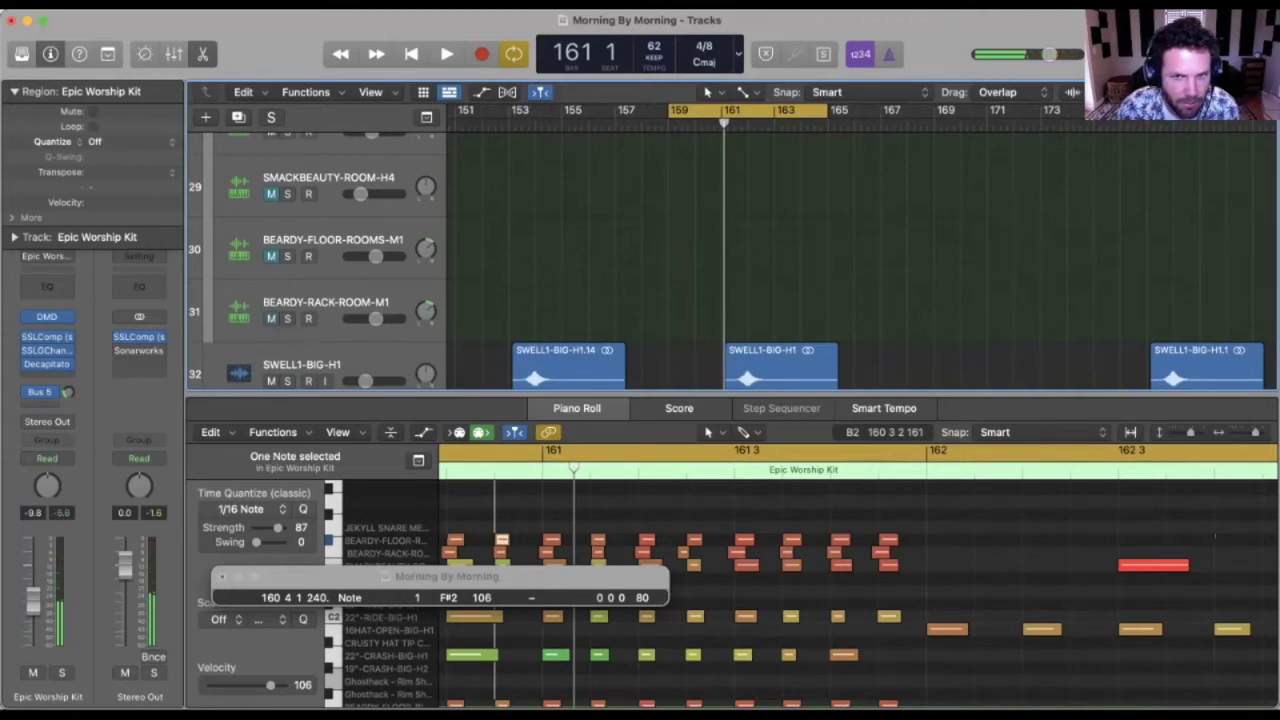
pyautogui.scroll(1, 320, 260)
pyautogui.scroll(1, 320, 260)
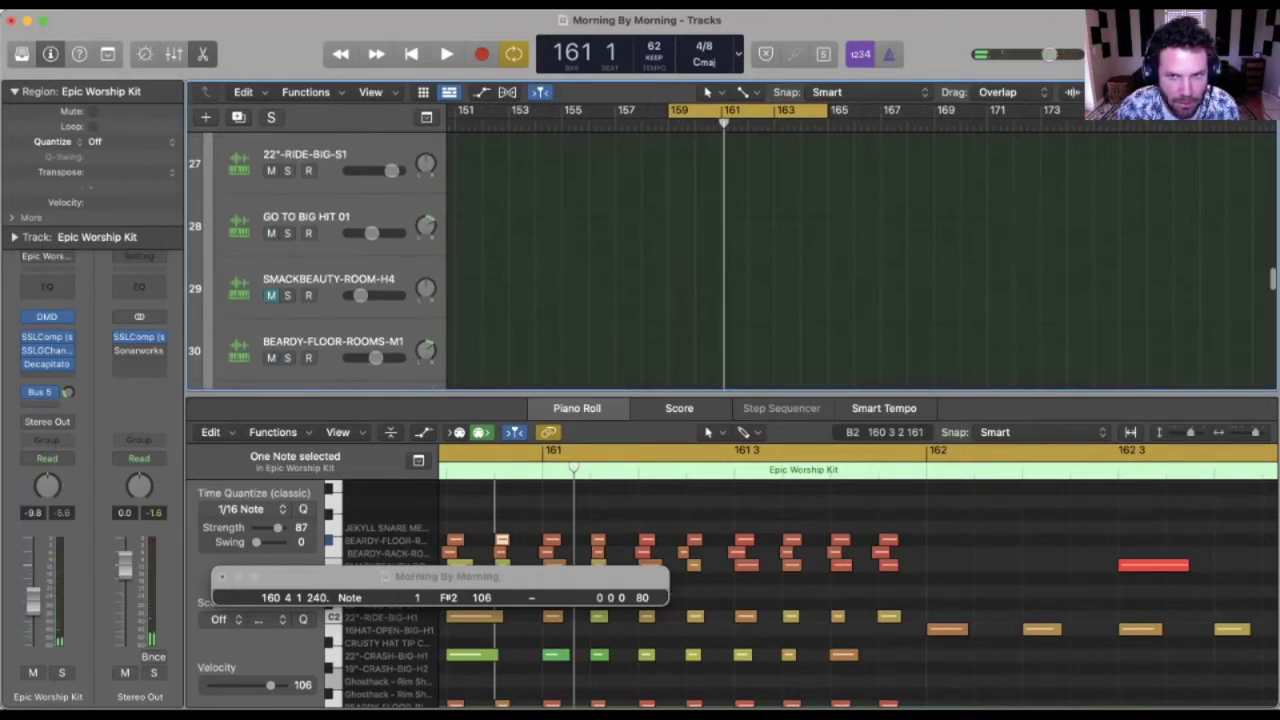
pyautogui.press('space')
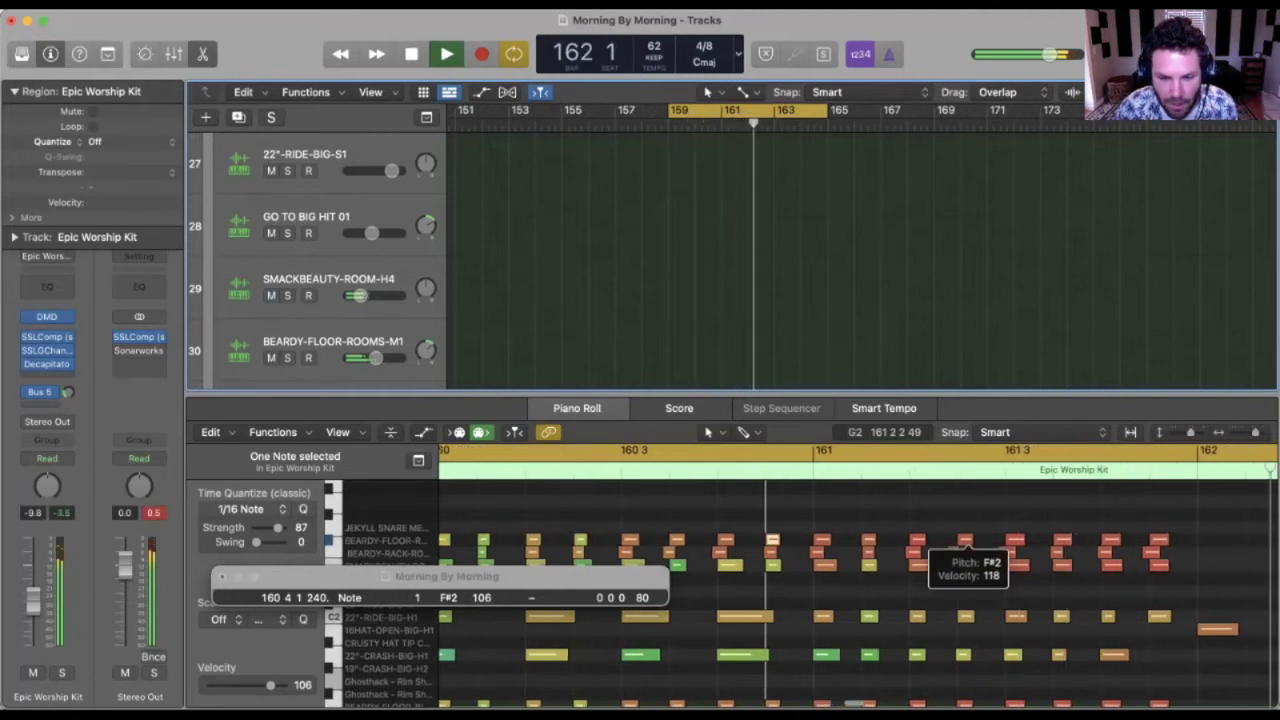
pyautogui.press('space')
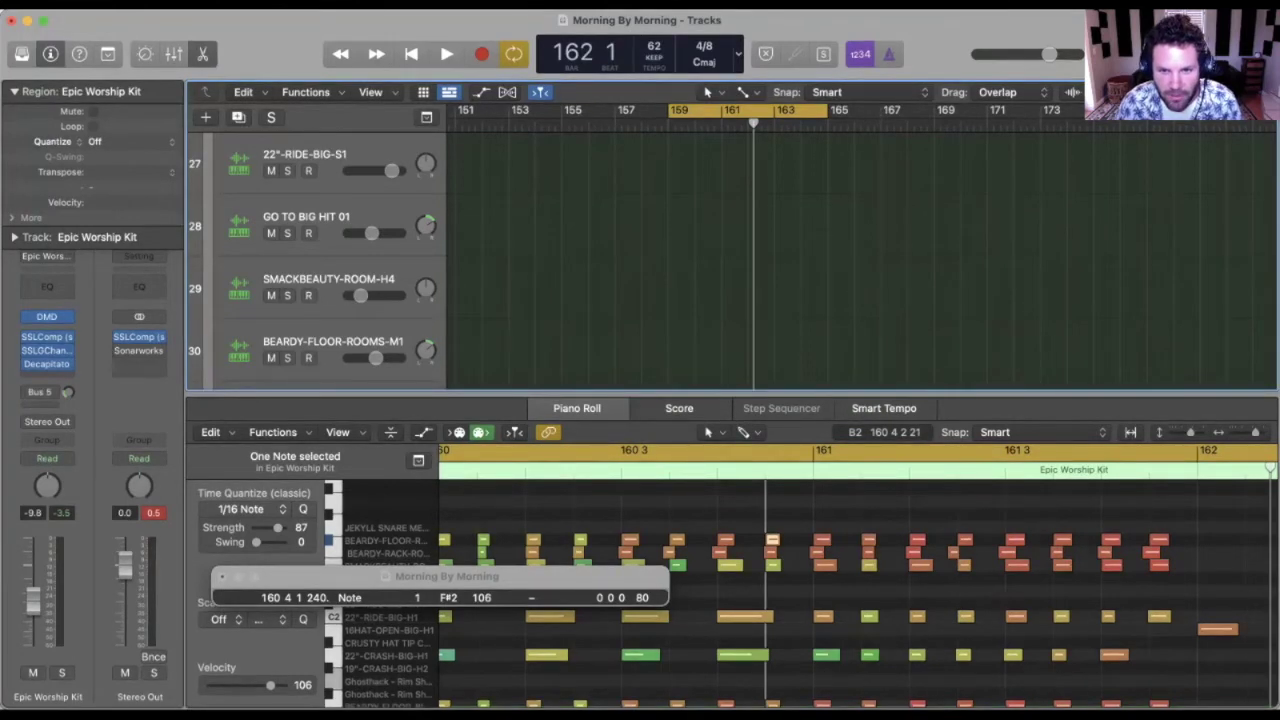
# Step: Solo the Epic Worship Kit and play the drums from the cycle start
pyautogui.press('space')
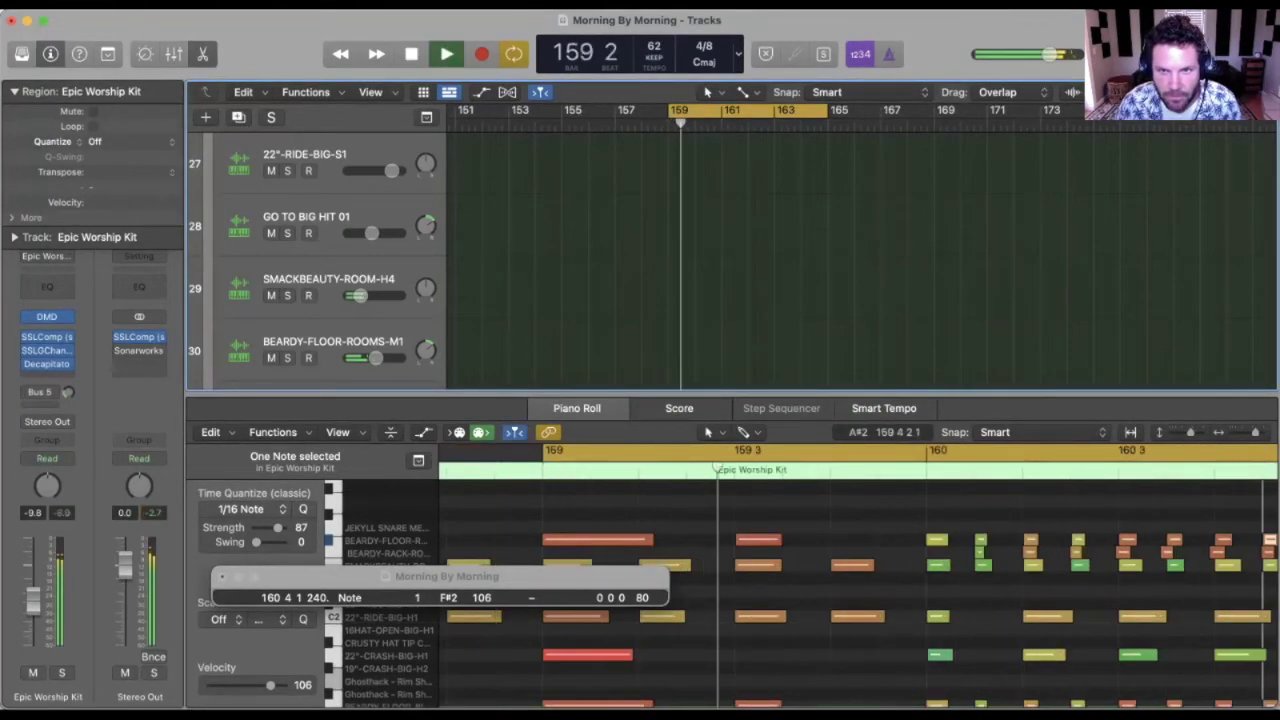
pyautogui.press('s')
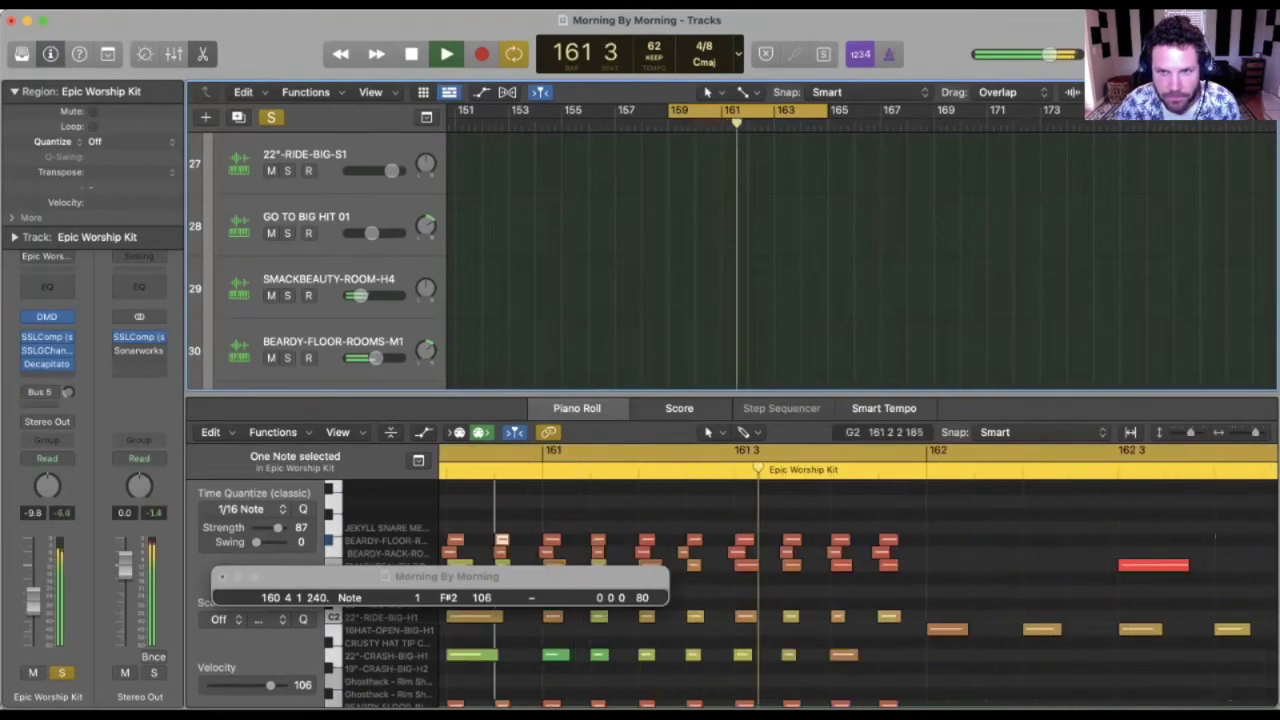
pyautogui.press('space')
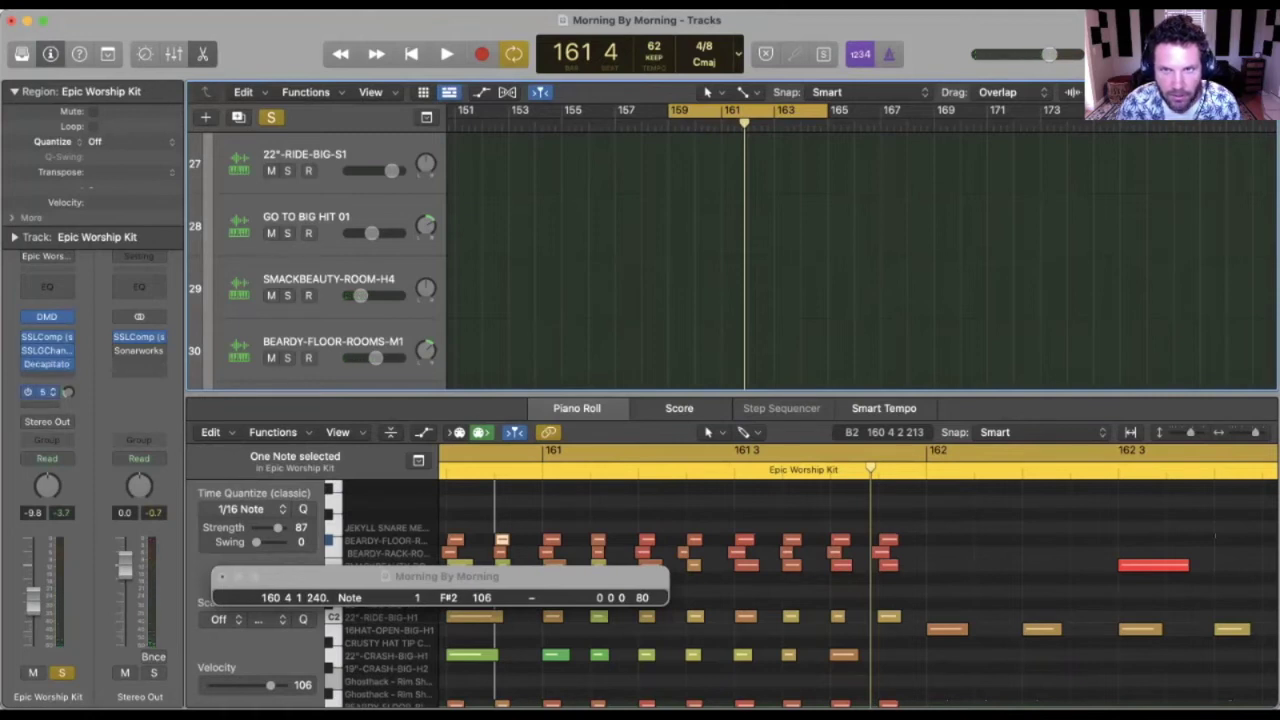
# Step: Set Send 1 to Bus 5 at -18 dB and audition the drums with reverb
pyautogui.click(67, 391)
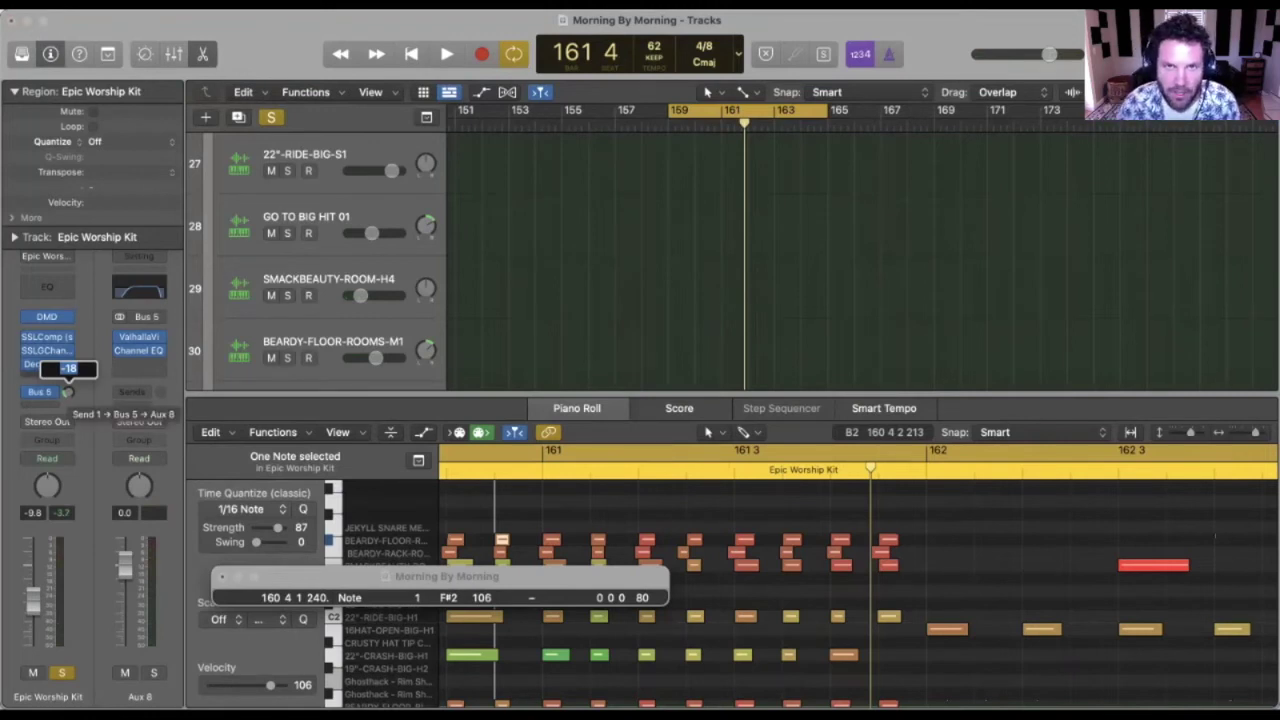
pyautogui.click(47, 378)
pyautogui.press('Escape')
pyautogui.press('space')
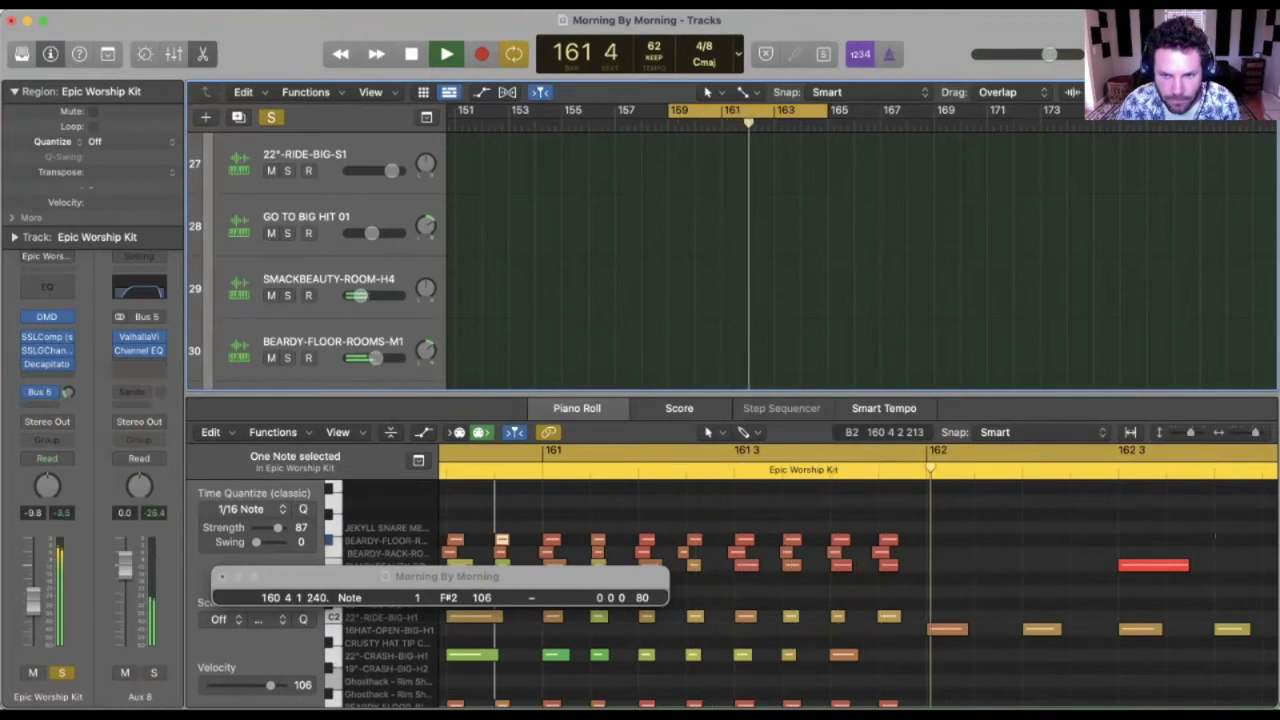
pyautogui.press('space')
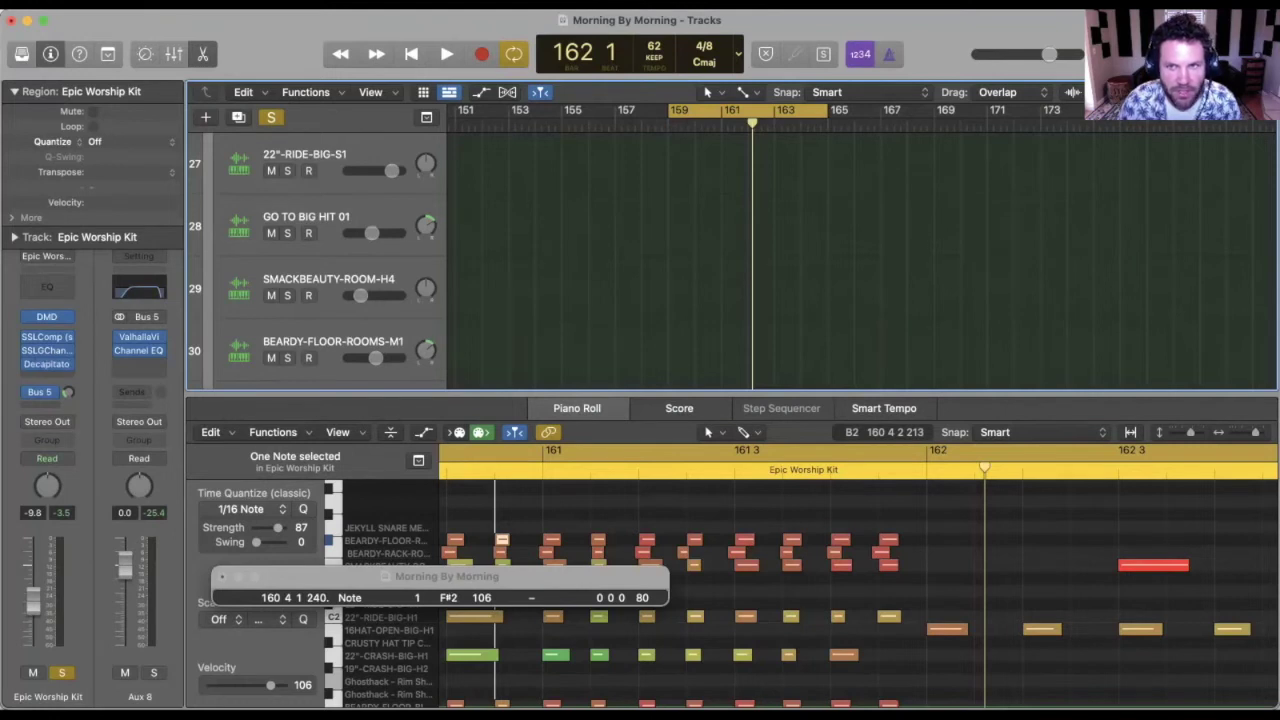
pyautogui.moveTo(47, 364)
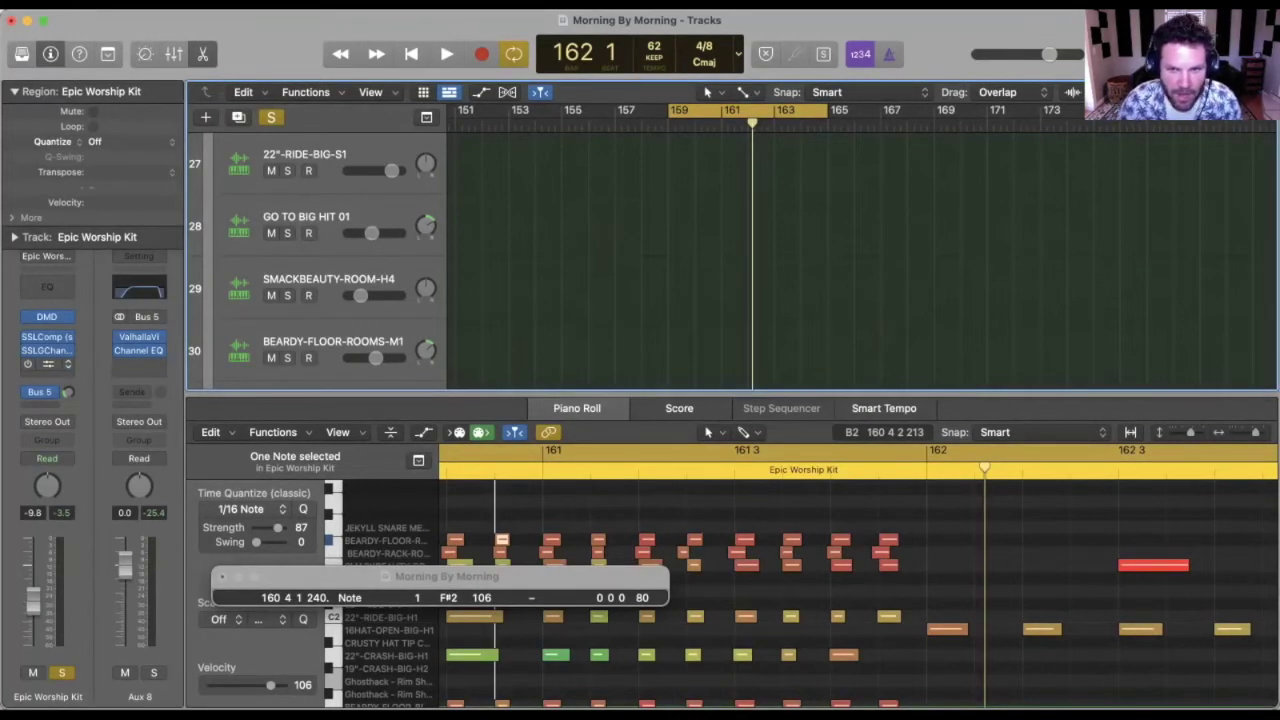
pyautogui.press('space')
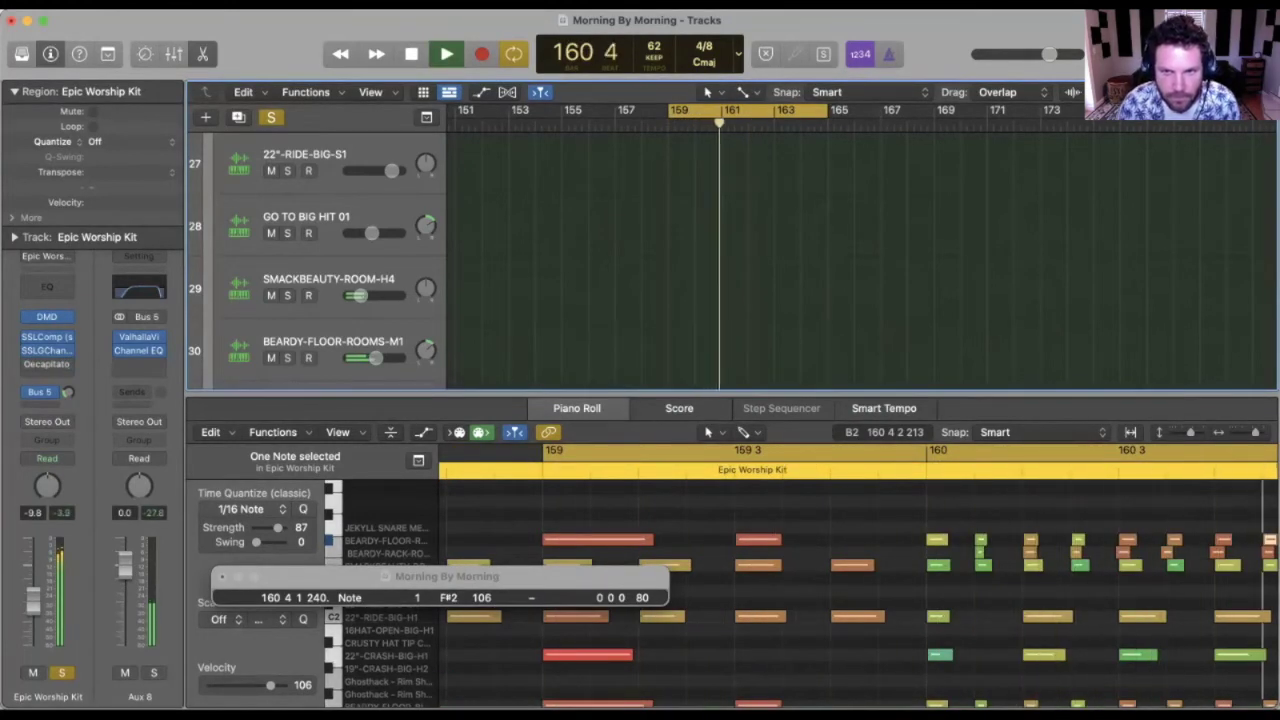
pyautogui.press('space')
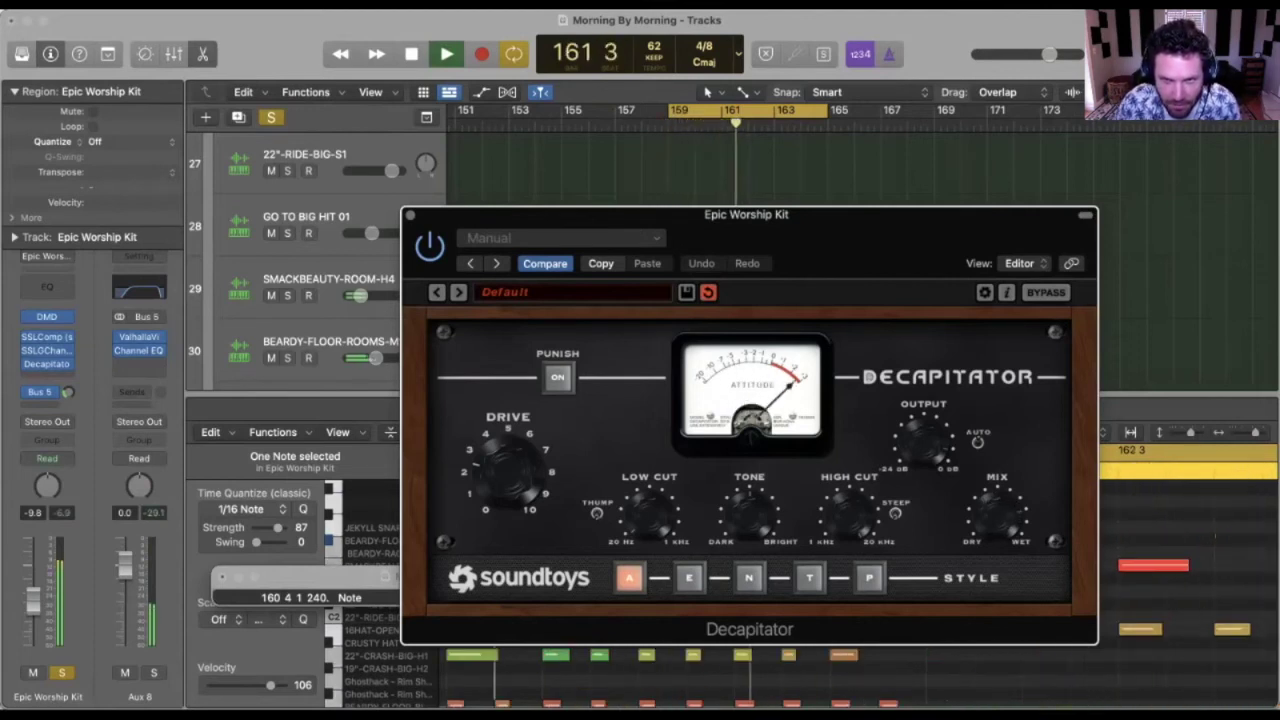
pyautogui.press('space')
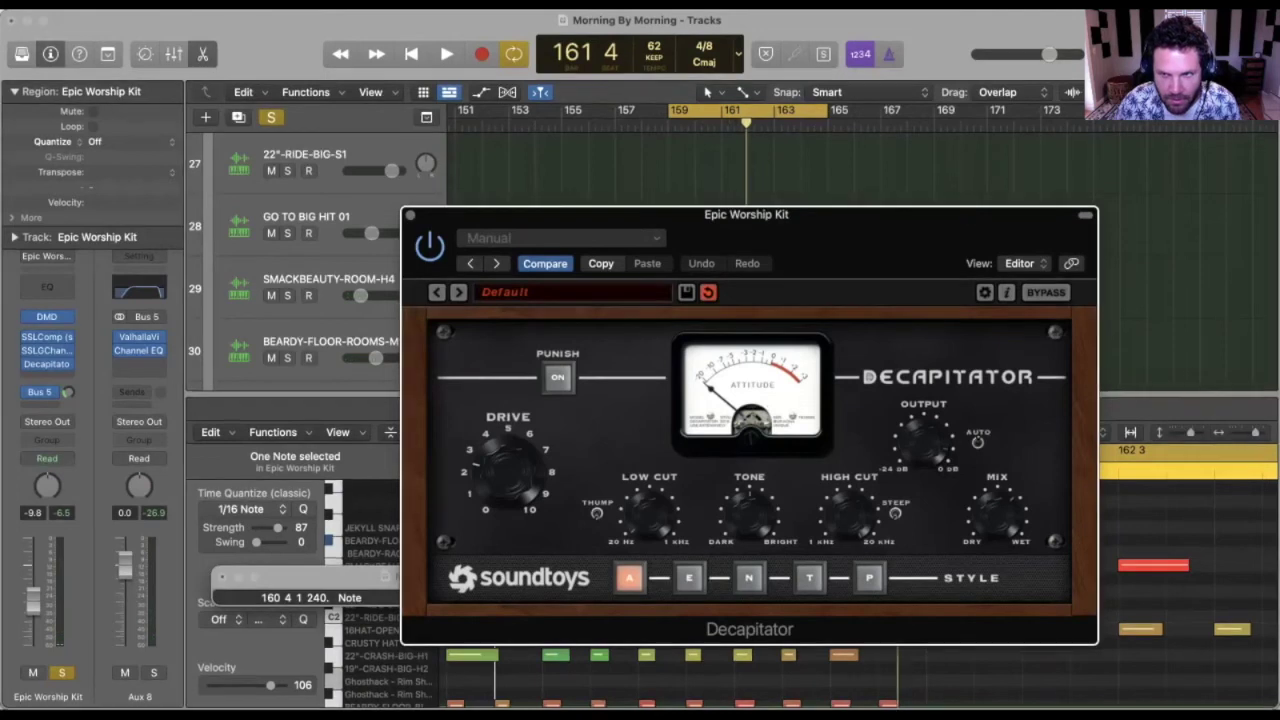
pyautogui.press('space')
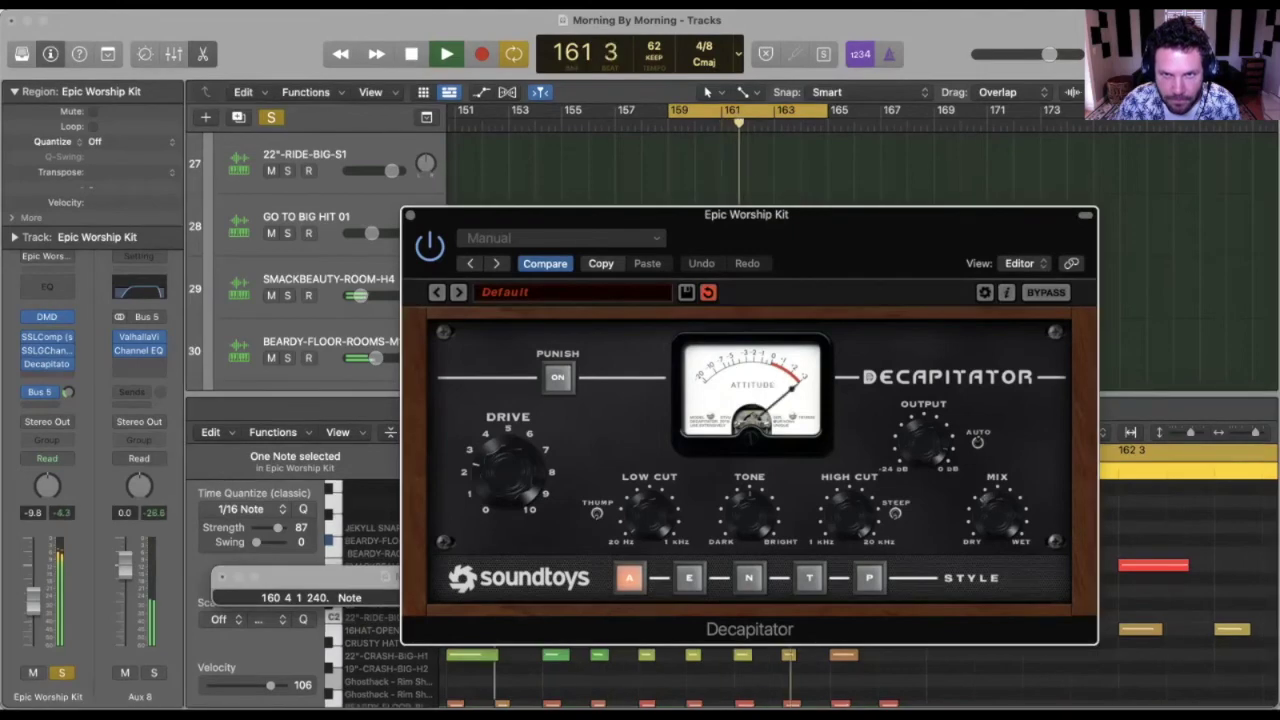
pyautogui.press('space')
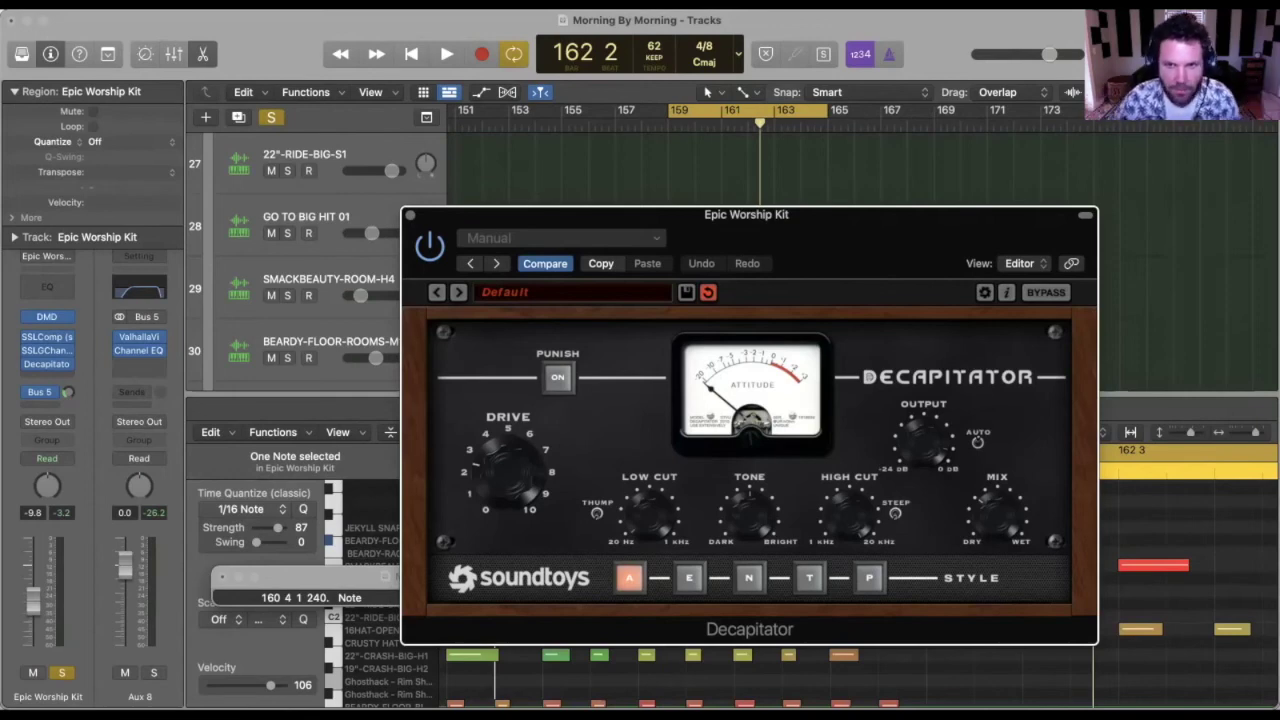
pyautogui.click(410, 215)
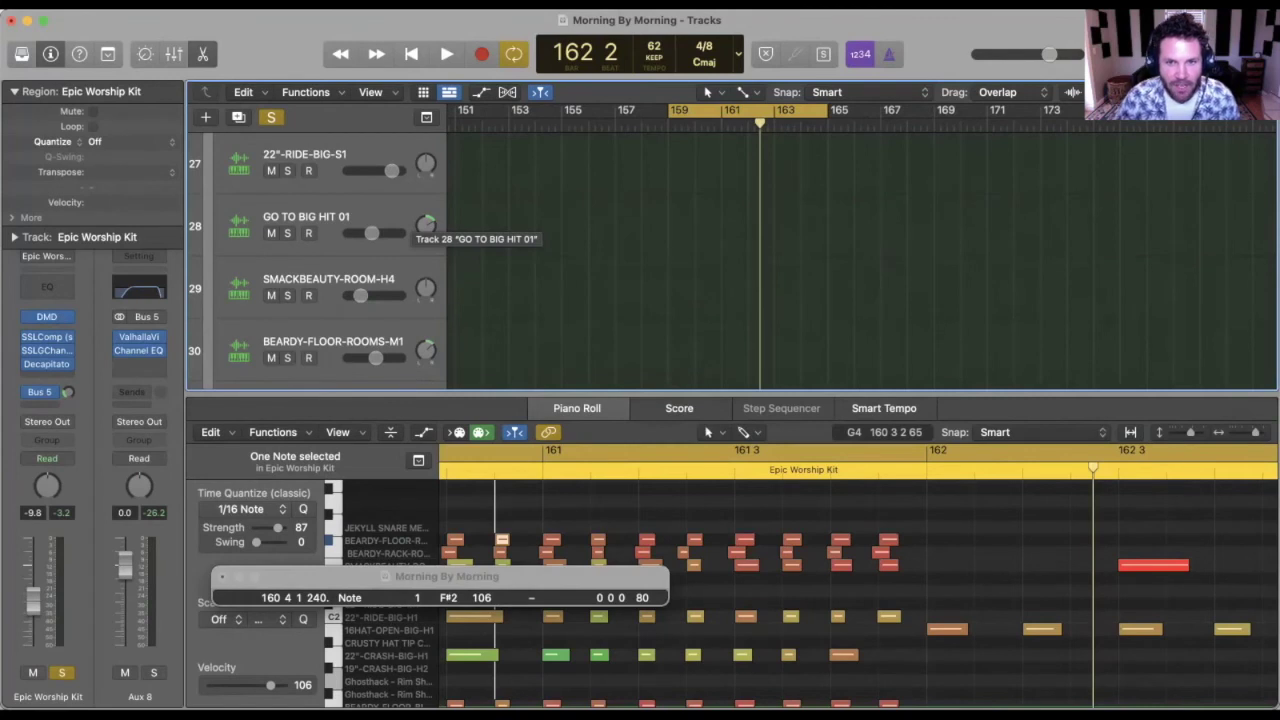